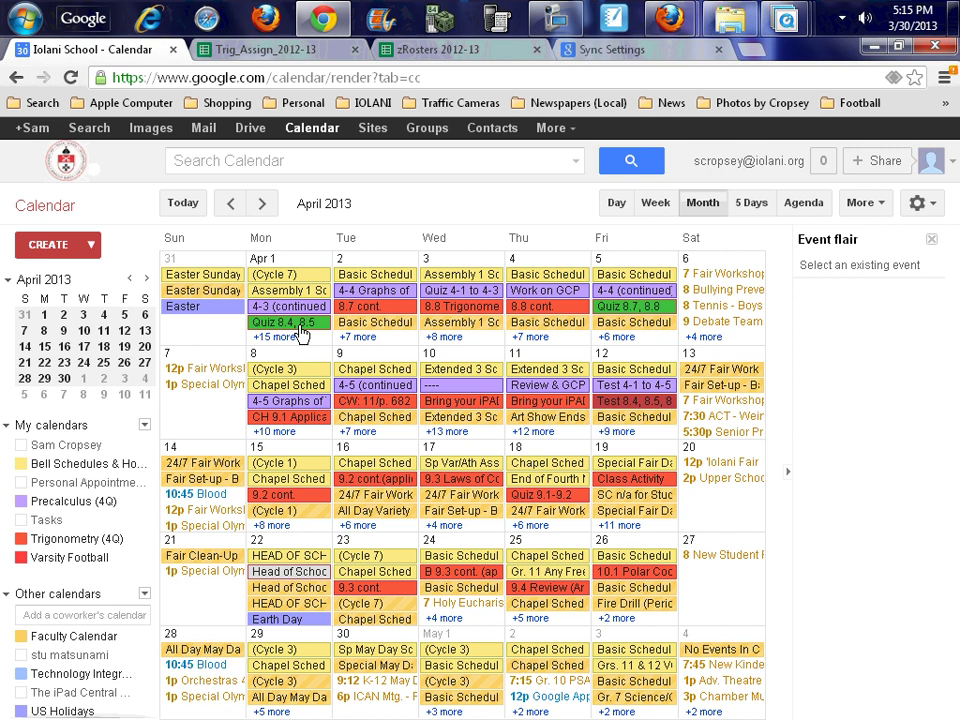
Step: Look over the Trig_Assign_2012-13 and zRosters 2012-13 spreadsheets, and return to the calendar
left_click(295, 52)
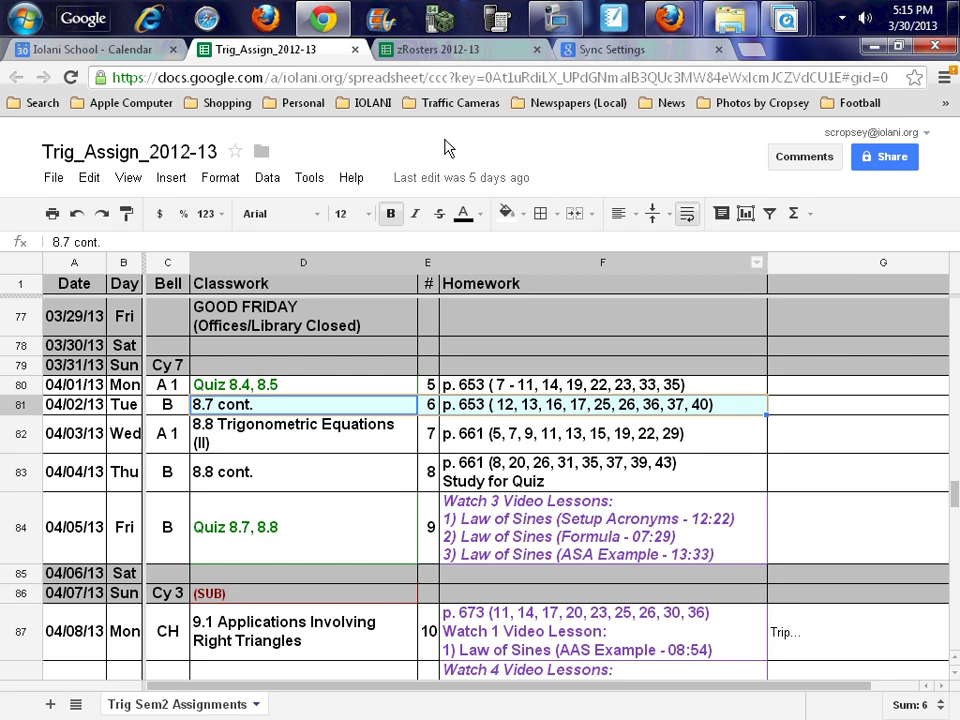
left_click(430, 52)
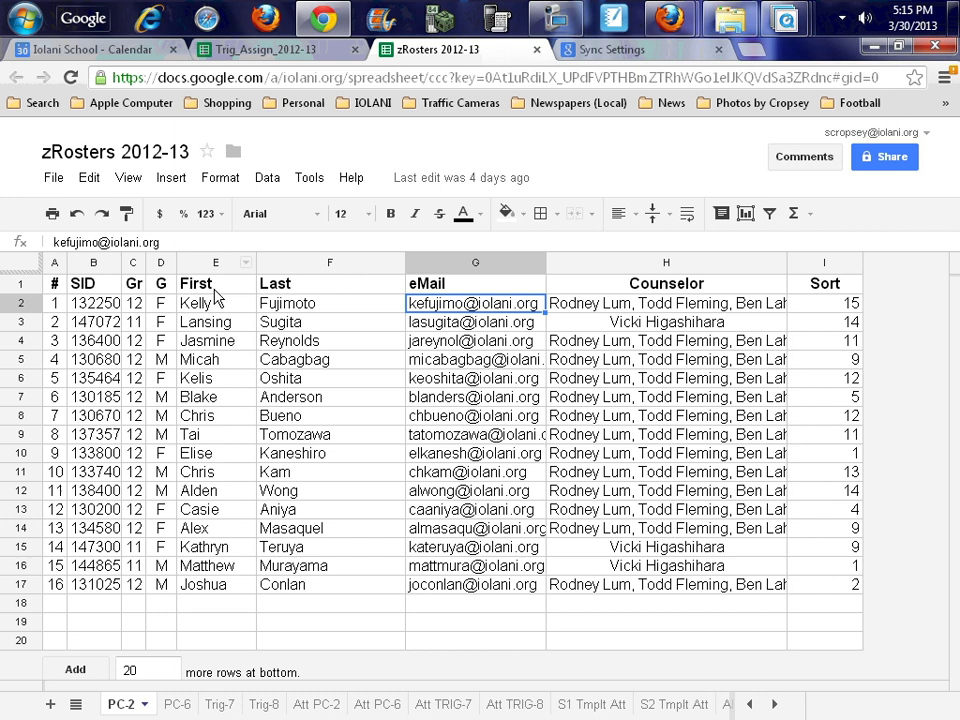
left_click(118, 51)
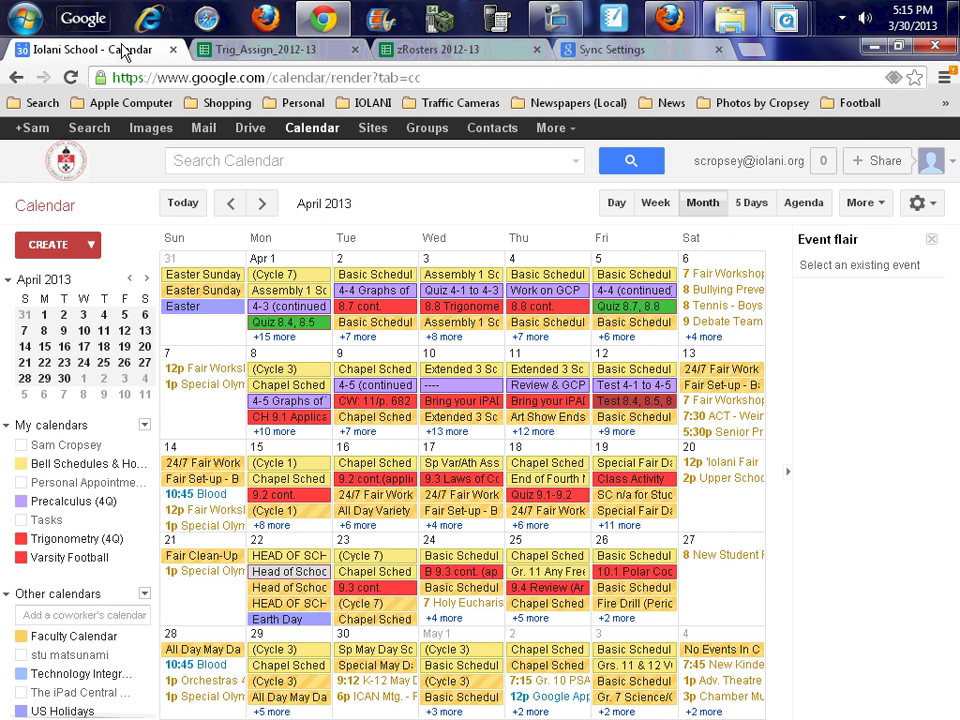
Step: Create a new calendar named Demo Calendar with the description "Assignments for Trigonometry 2012-13"
left_click(303, 130)
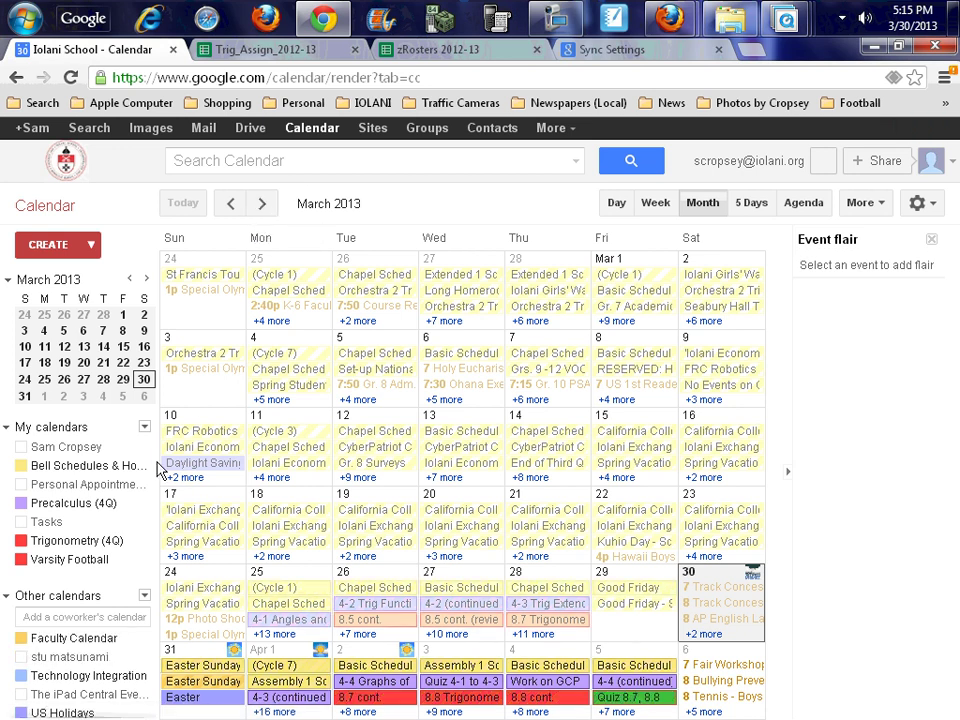
left_click(145, 429)
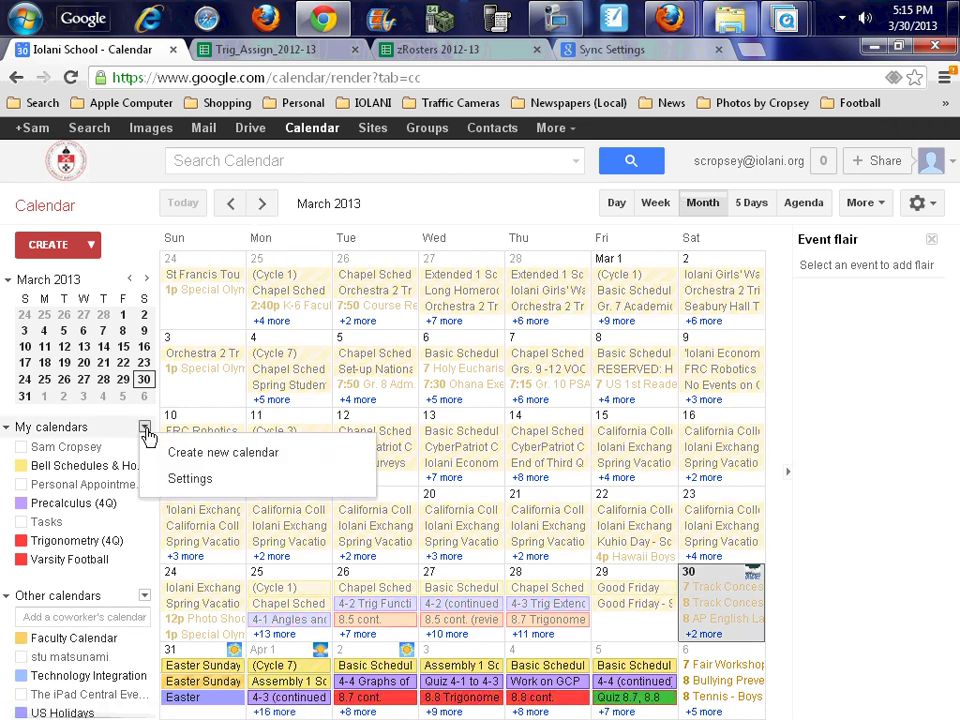
left_click(212, 453)
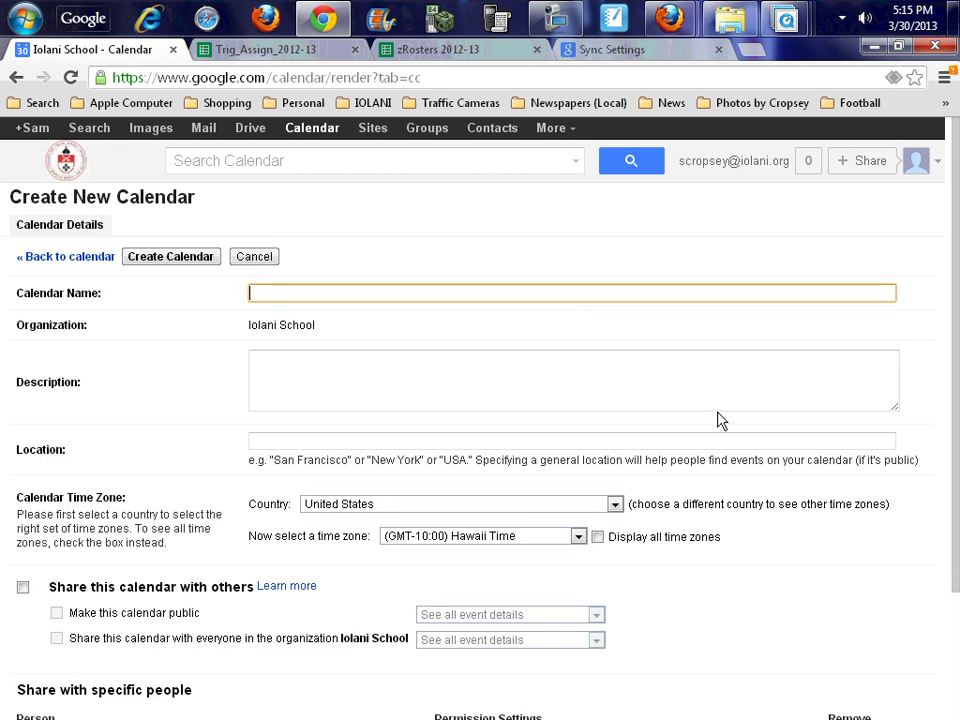
type("Demo Calenda")
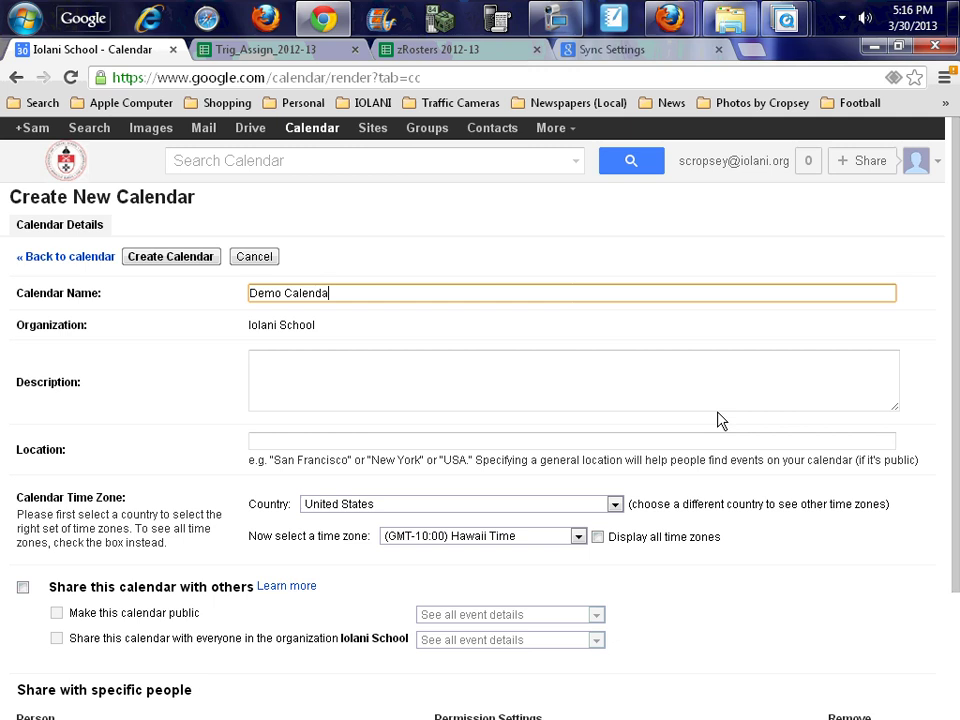
type("r")
key("Tab")
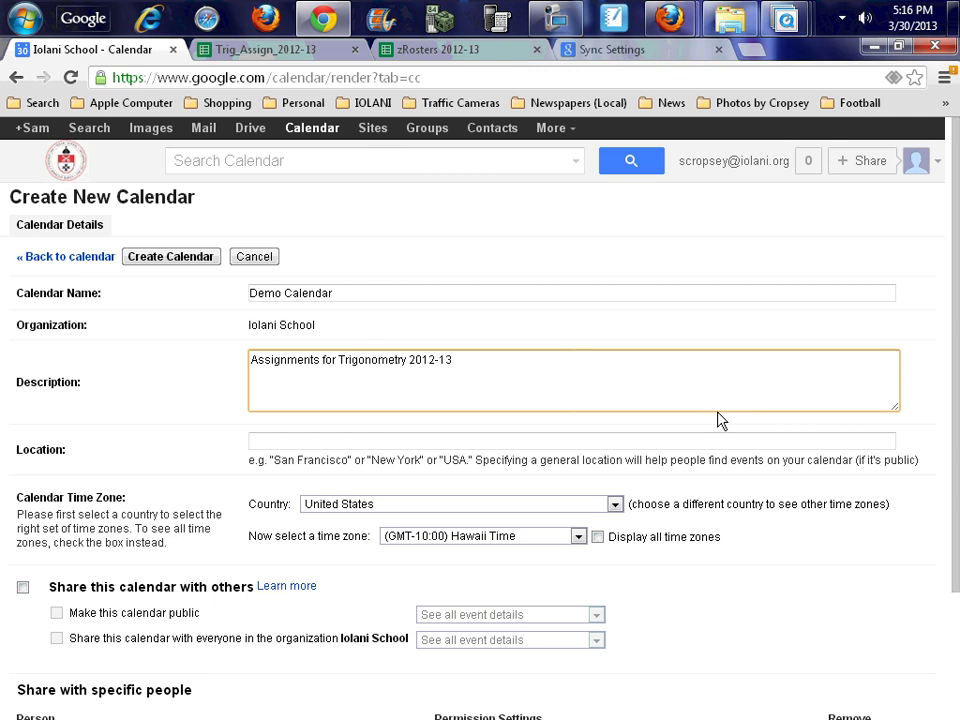
left_click(148, 258)
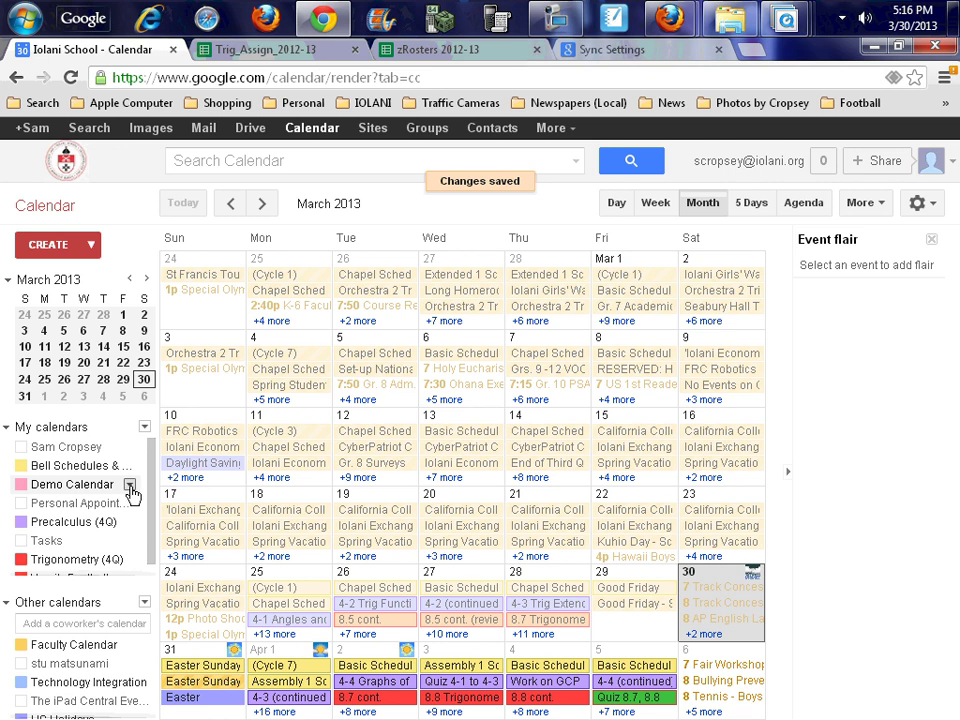
Step: Display only Demo Calendar and show the month of April 2013
left_click(129, 485)
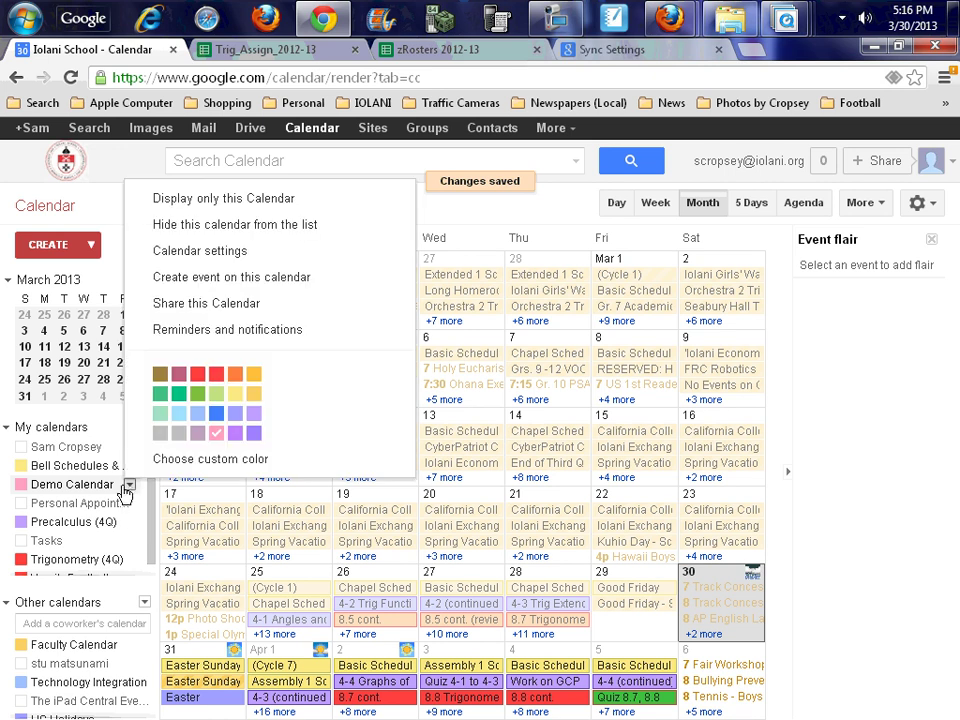
left_click(181, 209)
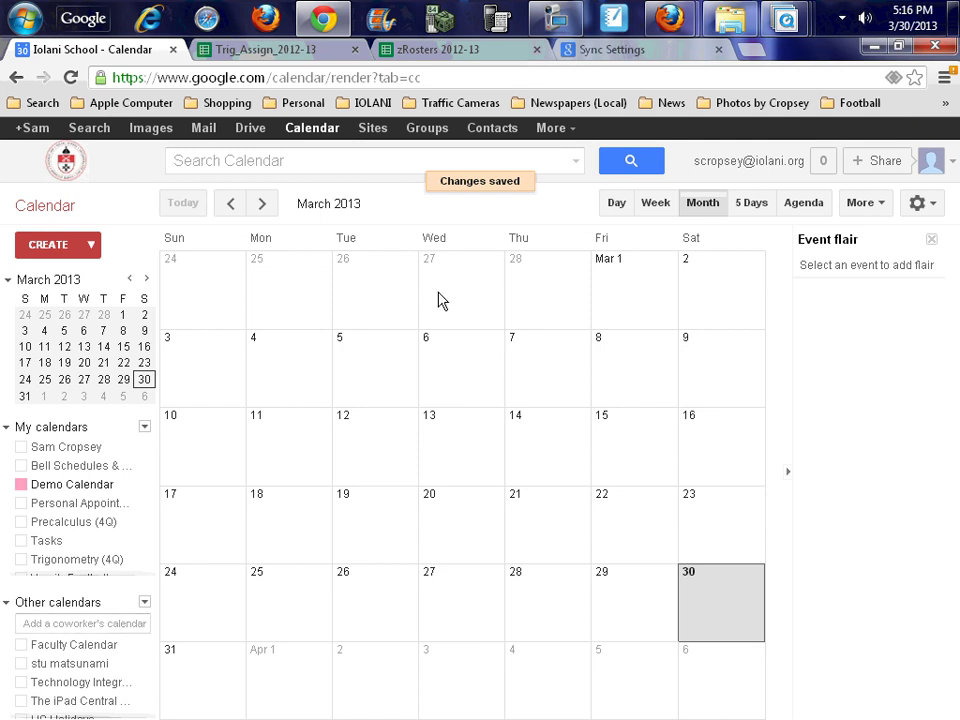
left_click(261, 204)
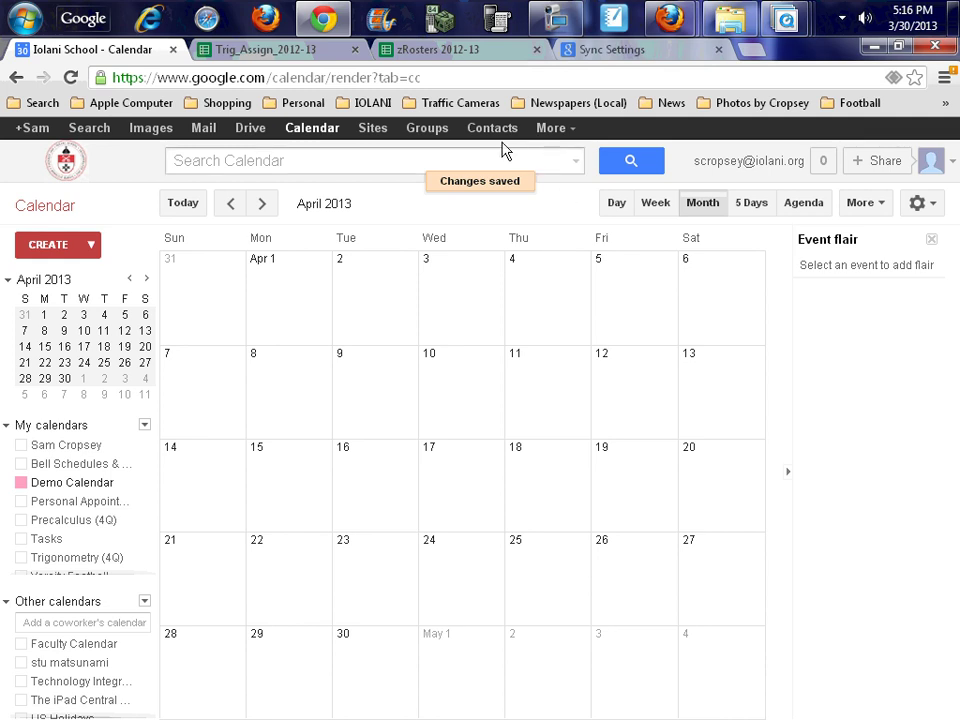
Step: Copy the 04/01/13 classwork from Trig_Assign_2012-13 and start an all-day April 1 event titled "Quiz 8.4, 8.5" on Demo Calendar
left_click(318, 50)
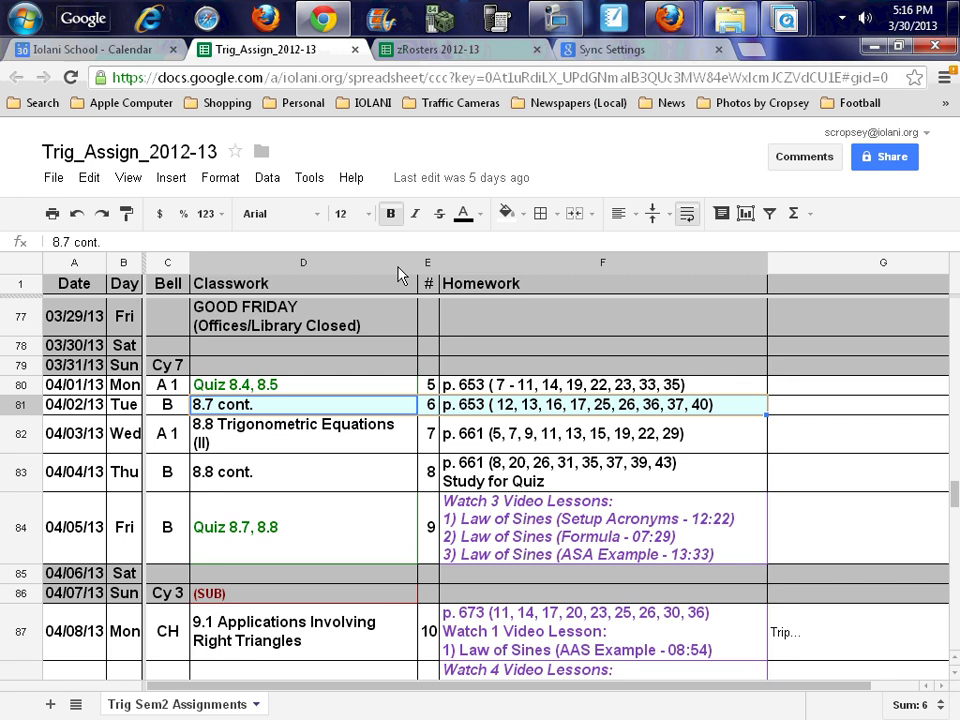
left_click(228, 390)
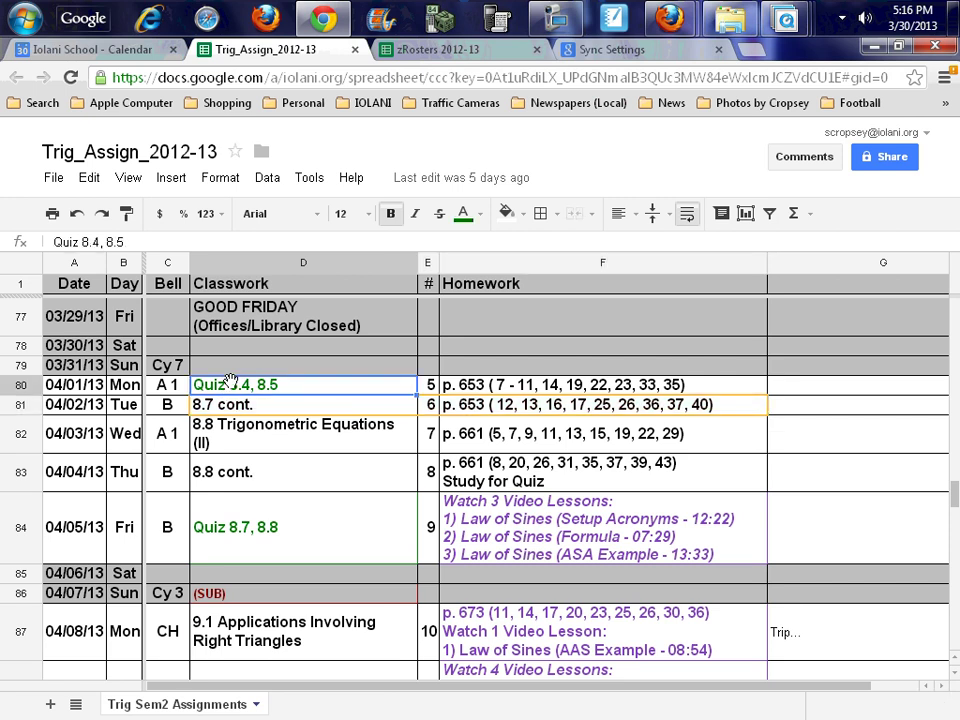
left_click(160, 50)
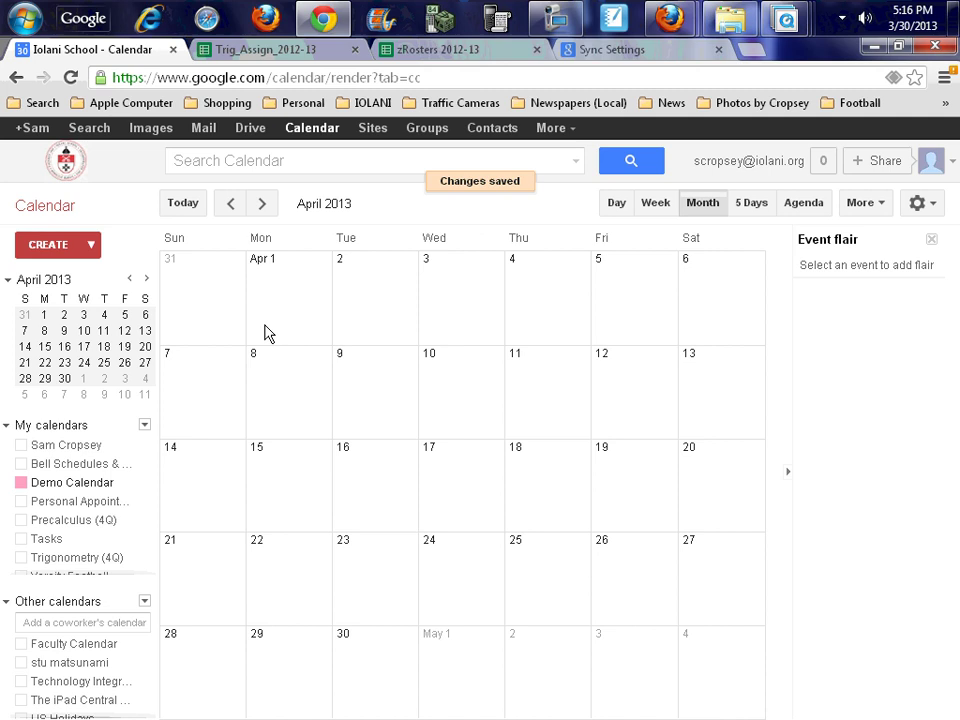
double_click(302, 321)
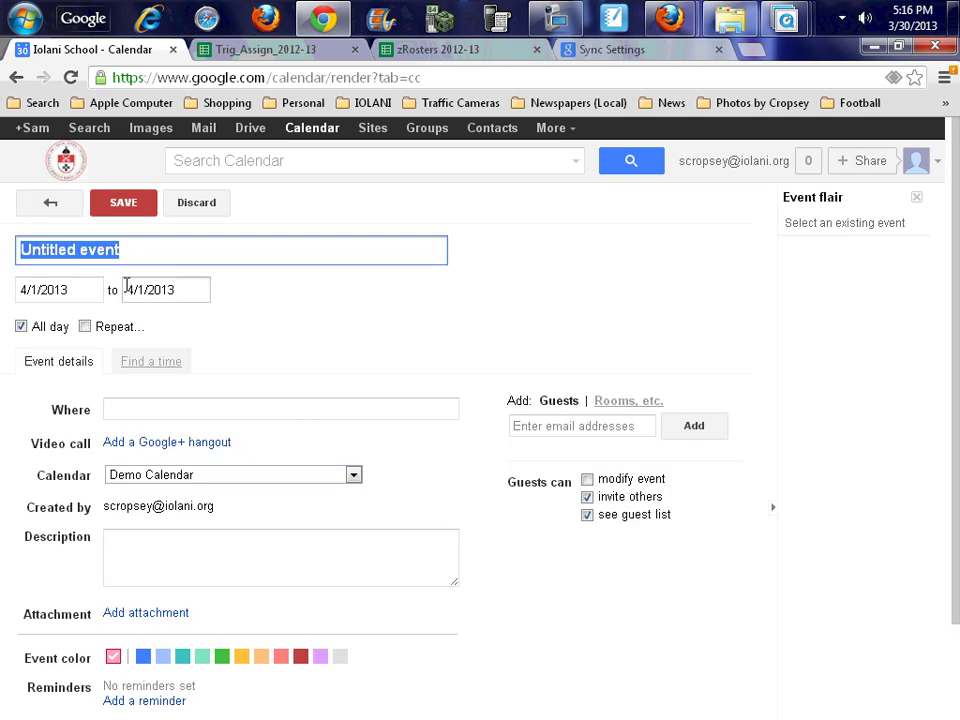
type("Quiz 8.4, 8.5")
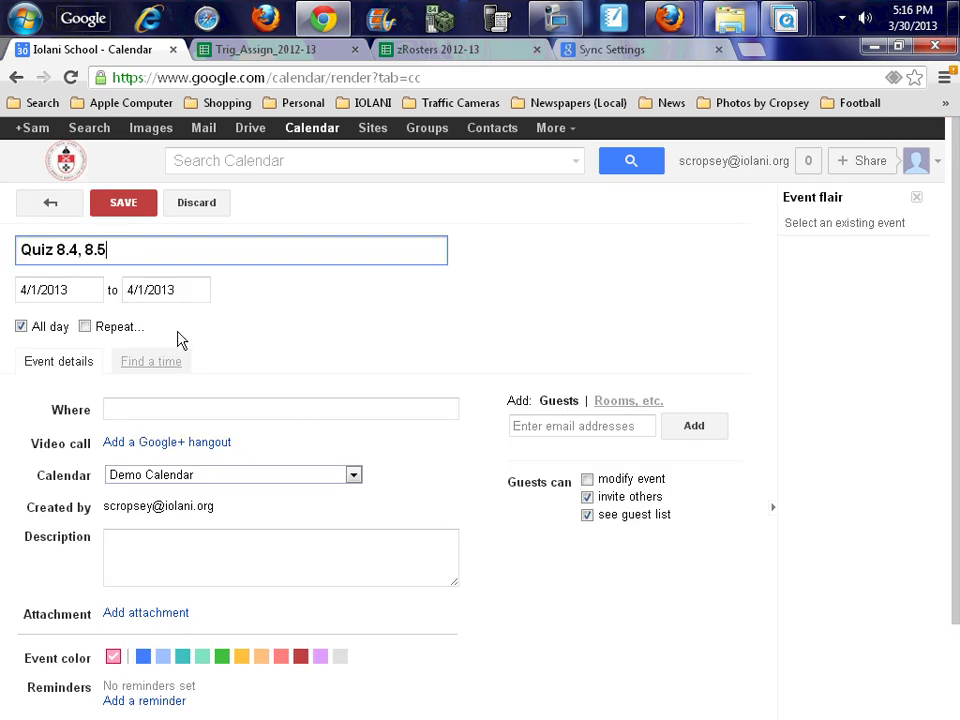
Step: Copy the 04/01/13 assignment number and homework into the event description, separate them with a slash as "5/p. 653", and save the event
left_click(250, 50)
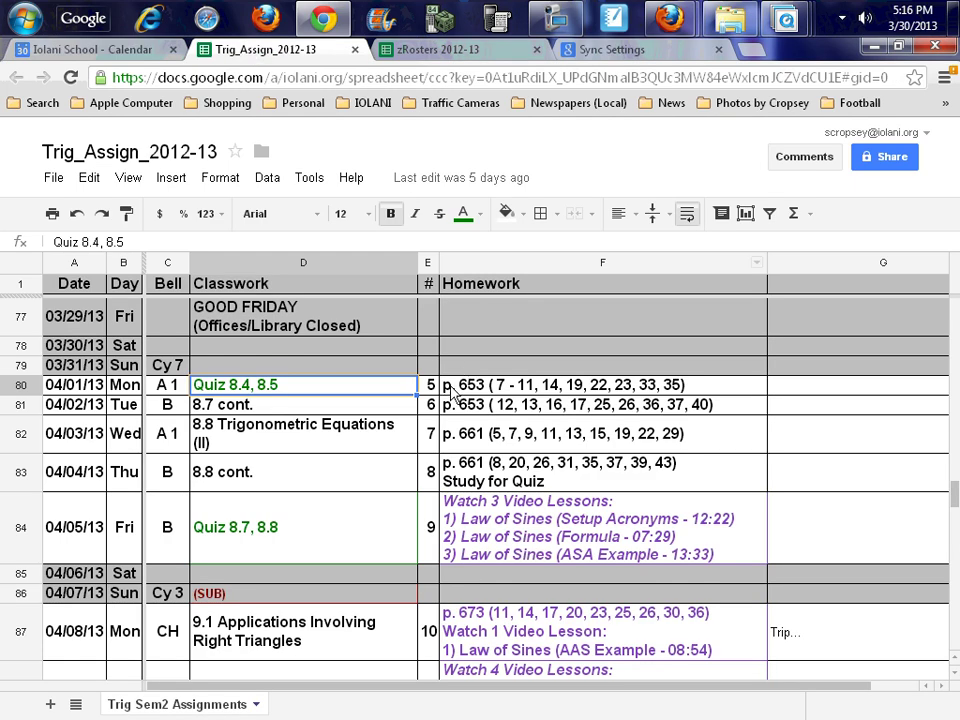
left_click_drag(430, 386, 566, 394)
key("ctrl+c")
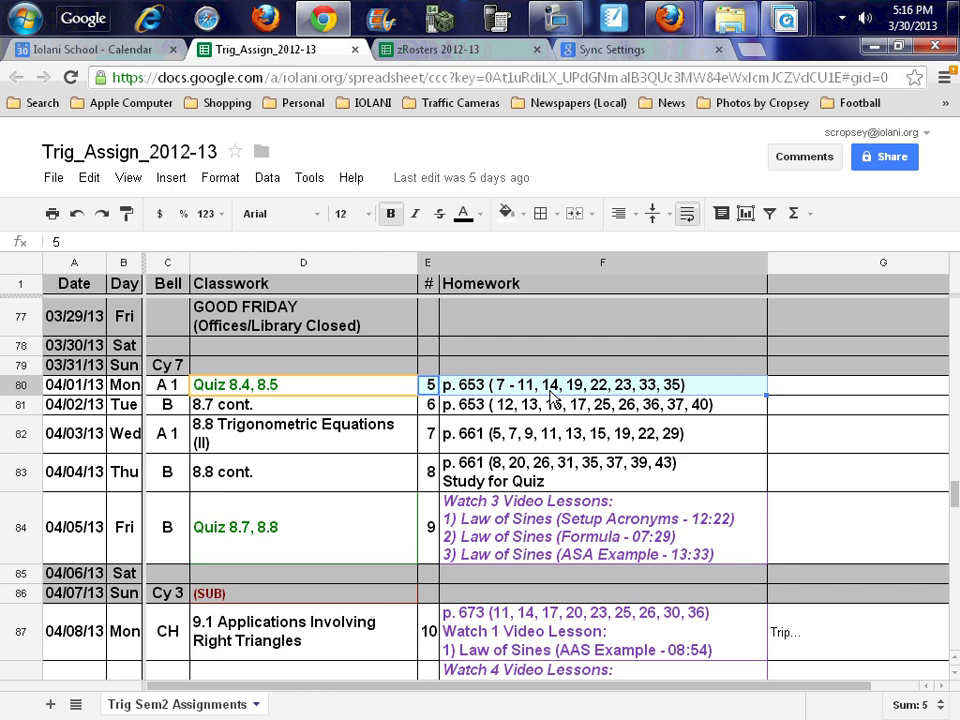
left_click(116, 52)
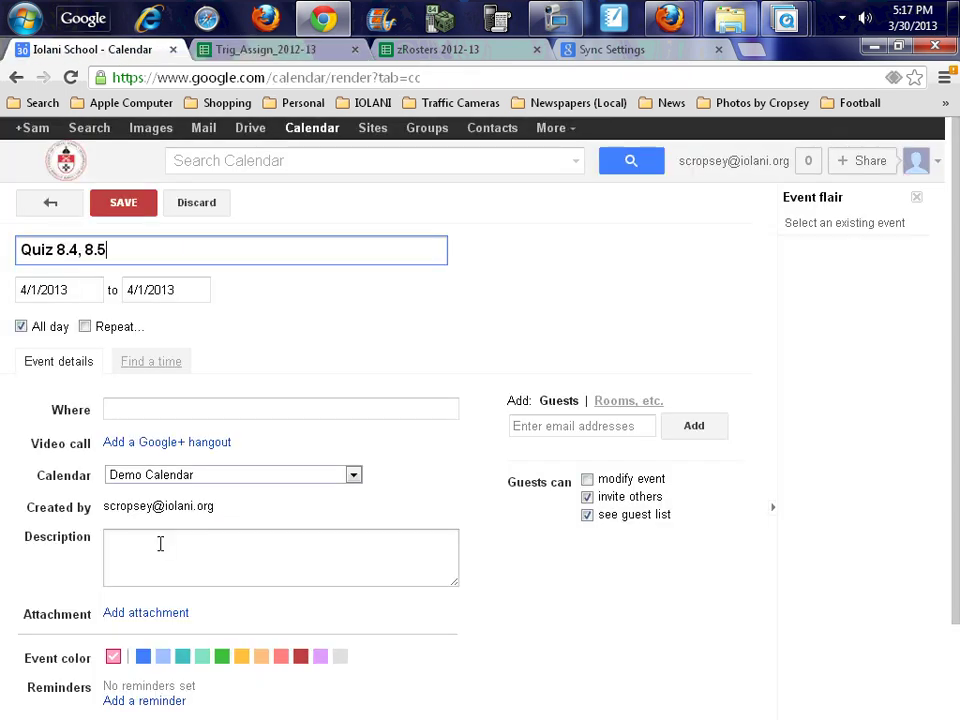
left_click(240, 531)
key("ctrl+v")
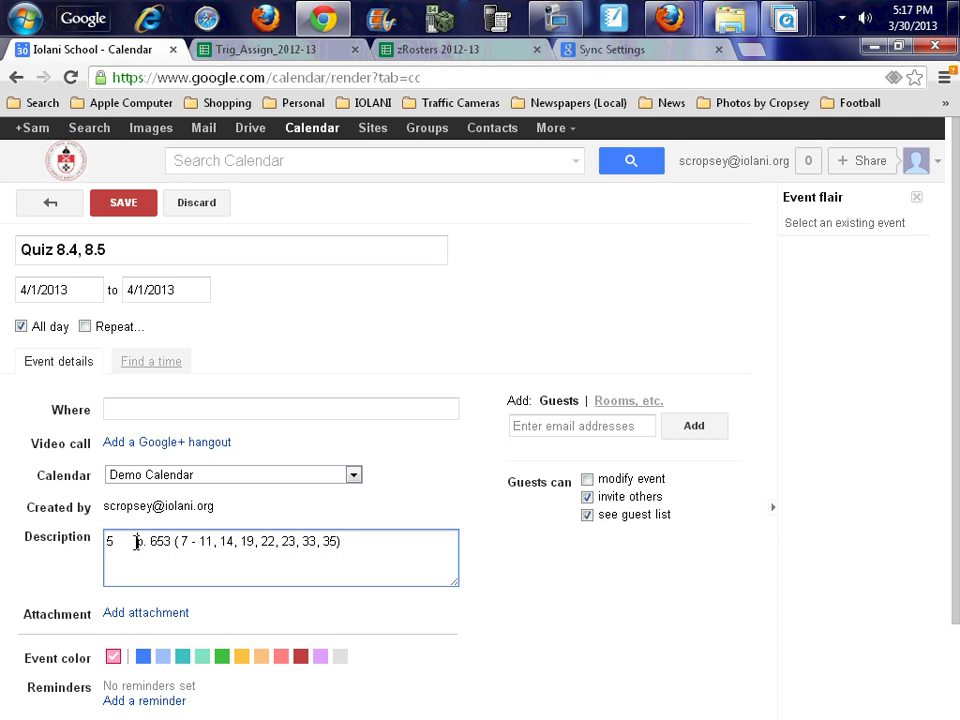
key("BackSpace")
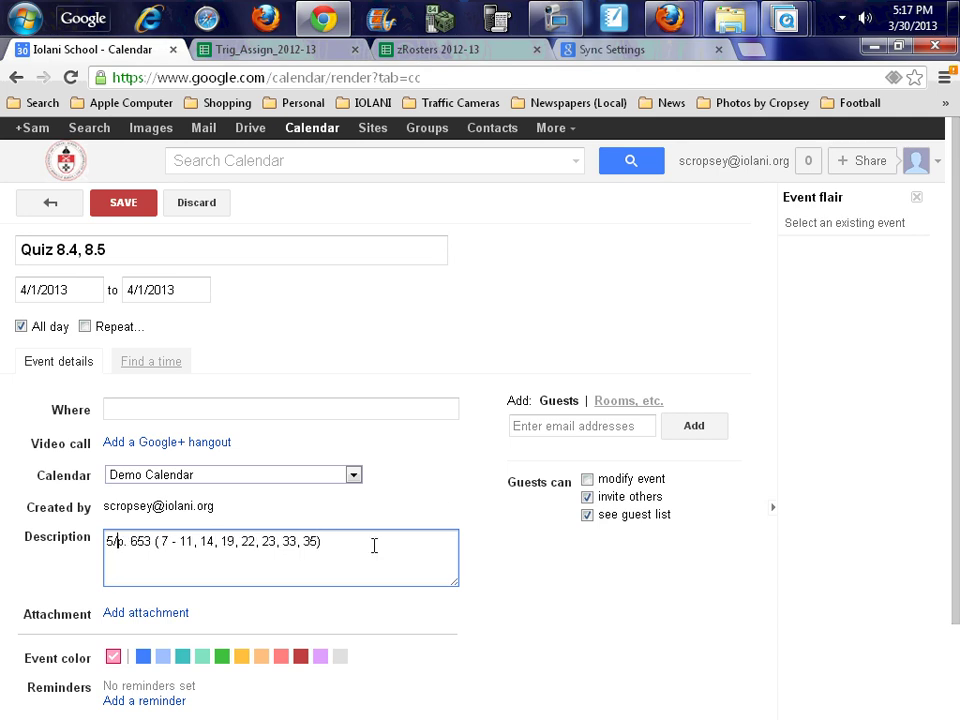
type("/")
left_click(146, 205)
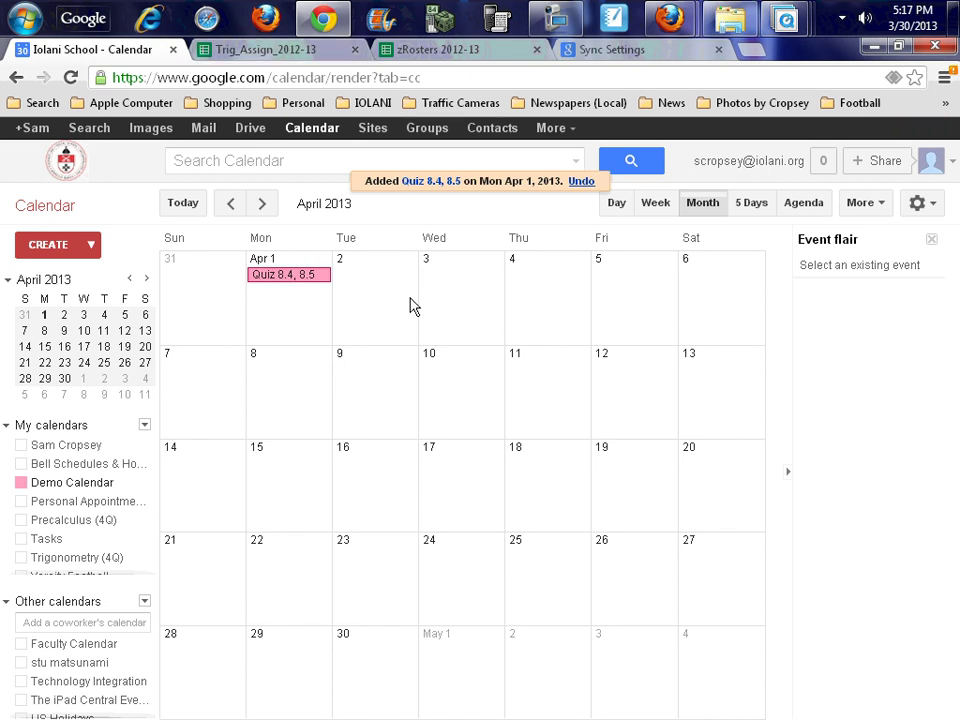
Step: Start an all-day April 2 event and paste the 04/02/13 classwork, assignment number and homework from Trig_Assign_2012-13 into its title
double_click(381, 302)
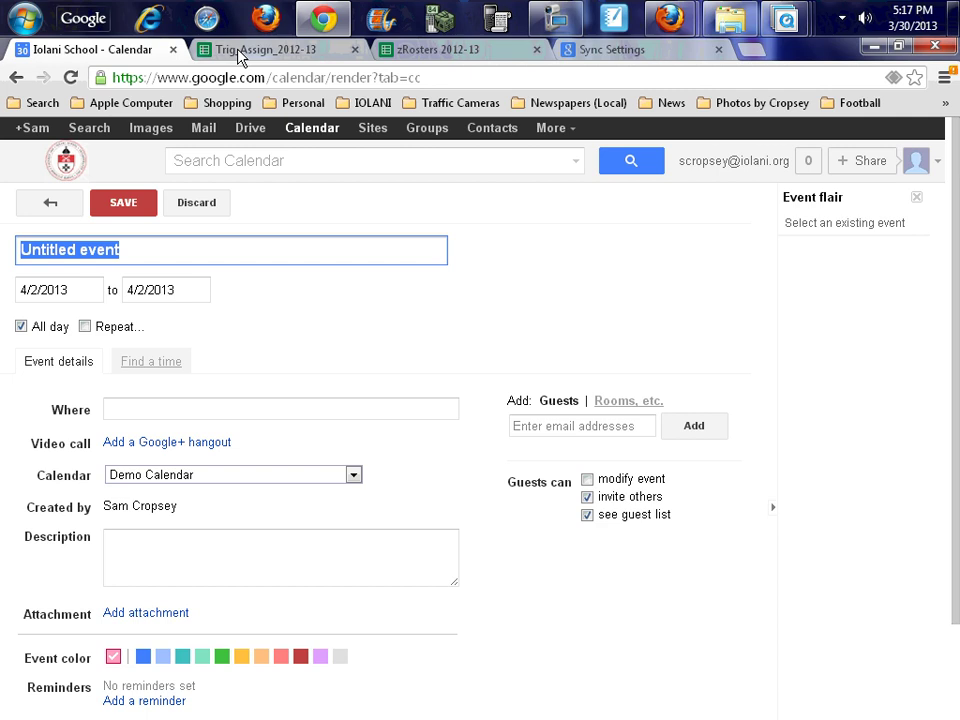
left_click(232, 48)
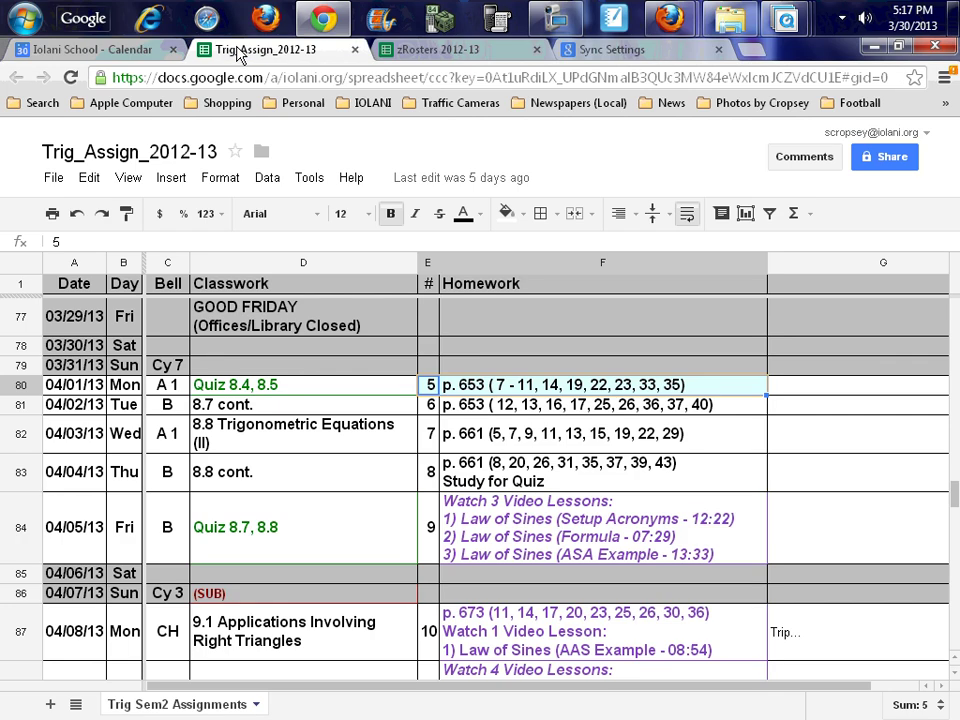
left_click(259, 405)
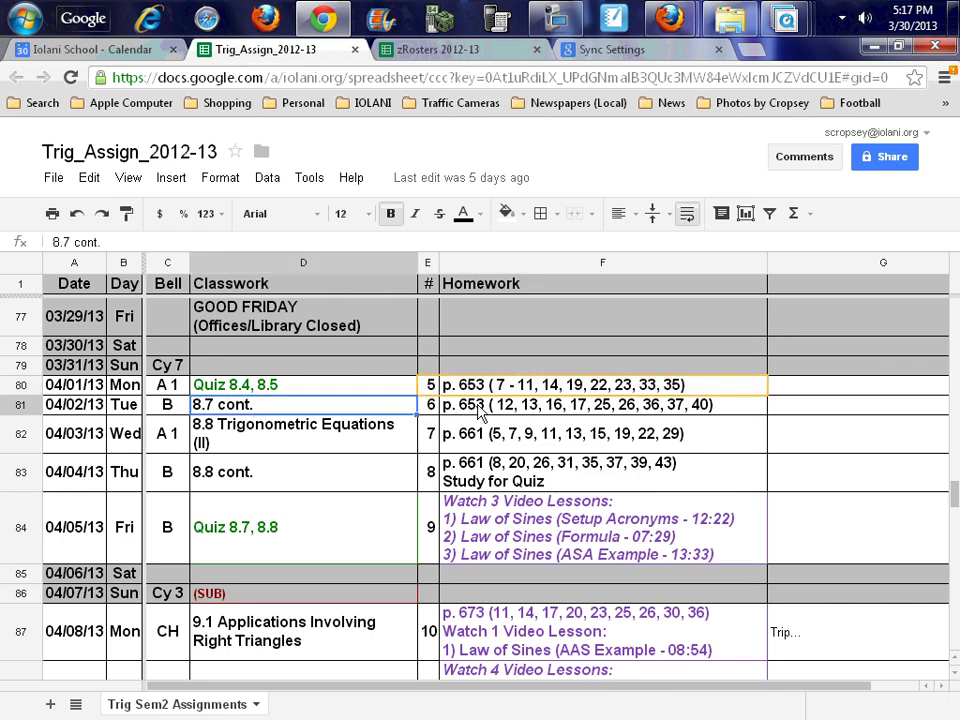
left_click(528, 410, "shift")
key("ctrl+c")
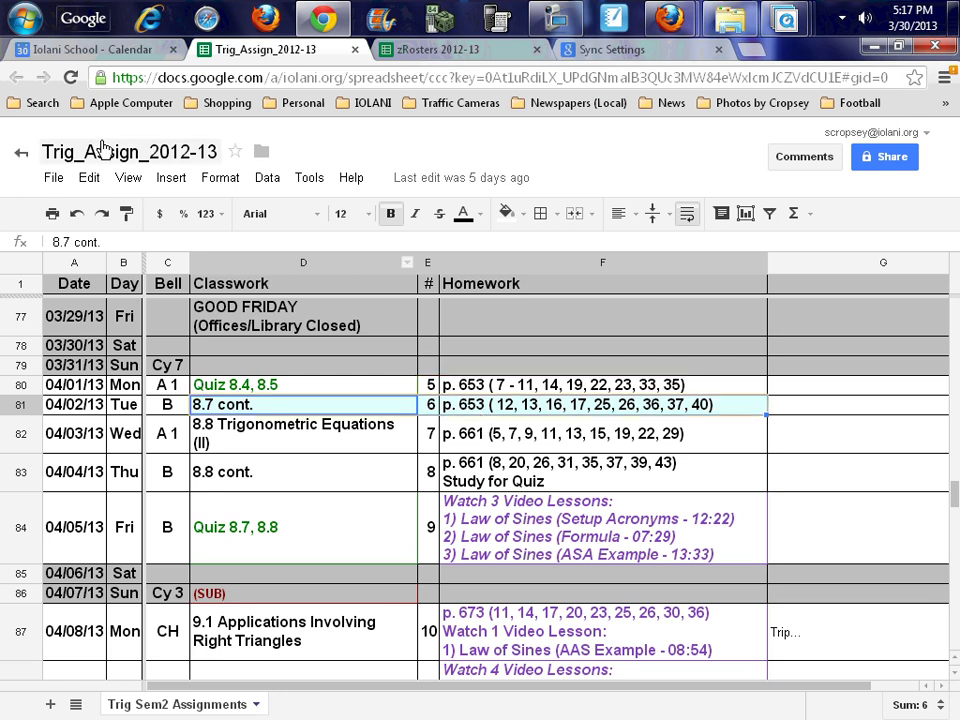
left_click(116, 50)
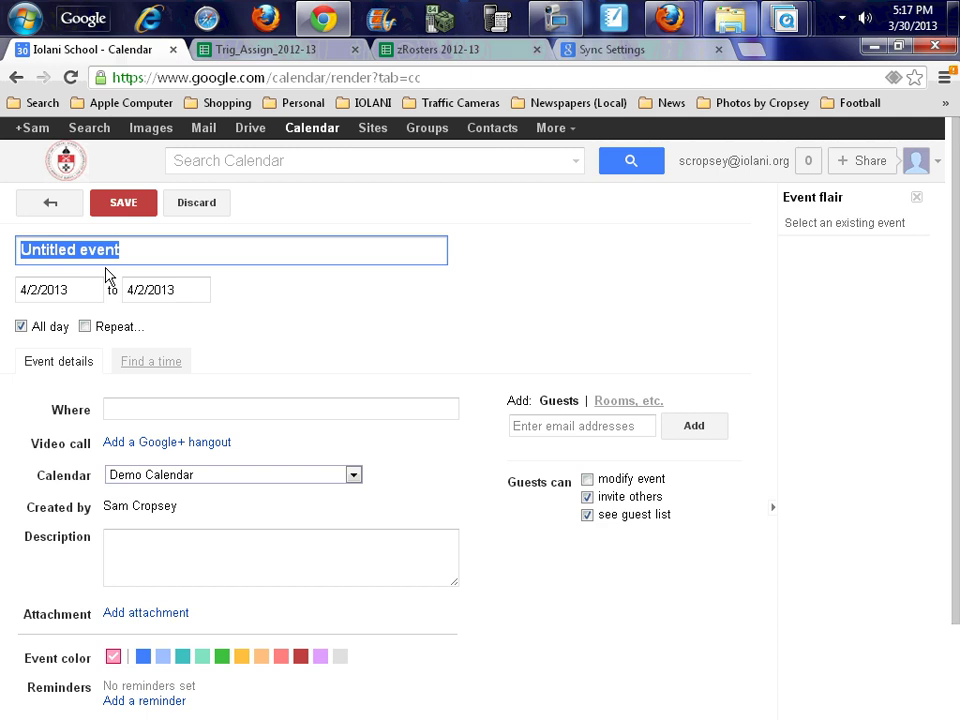
key("ctrl+v")
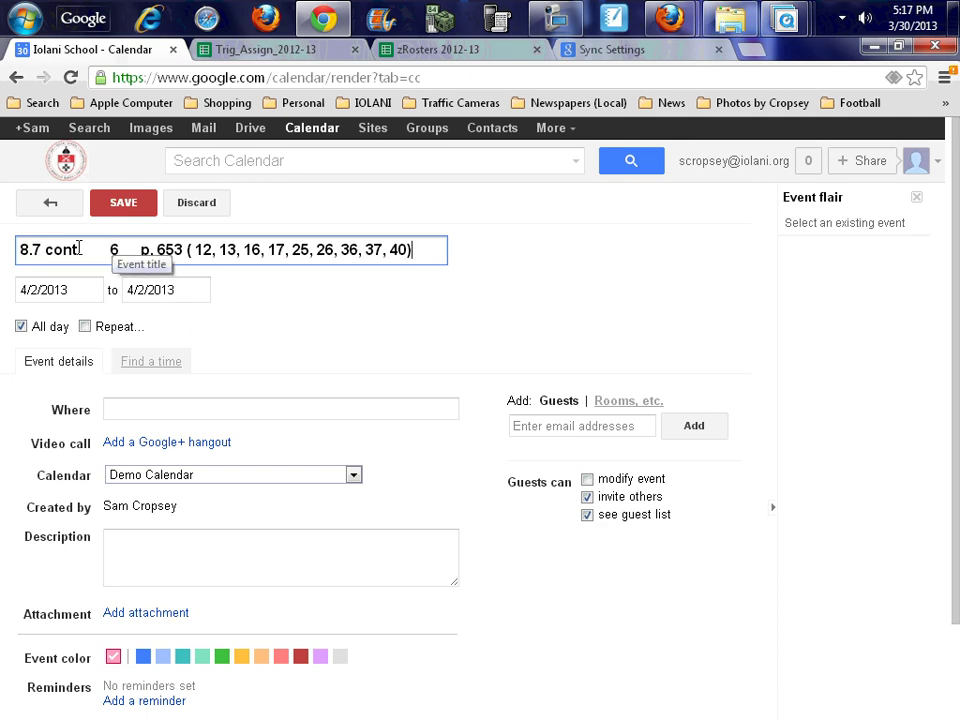
Step: Move the assignment number and homework from the April 2 event's title into its description, leaving "8.7 cont." as the title
left_click_drag(79, 250, 158, 249)
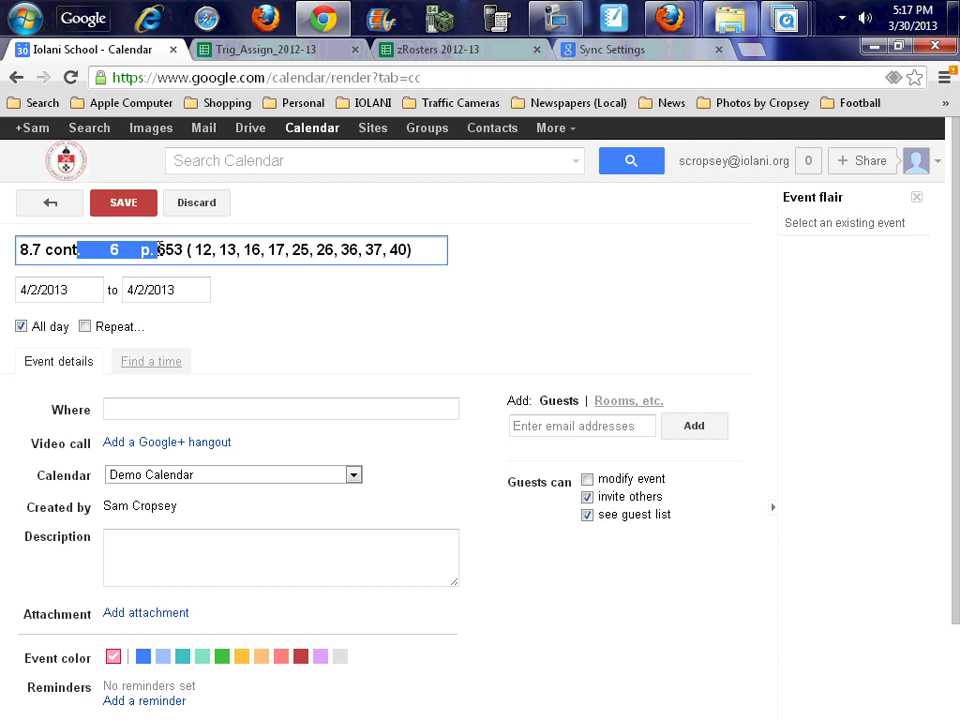
left_click(80, 250)
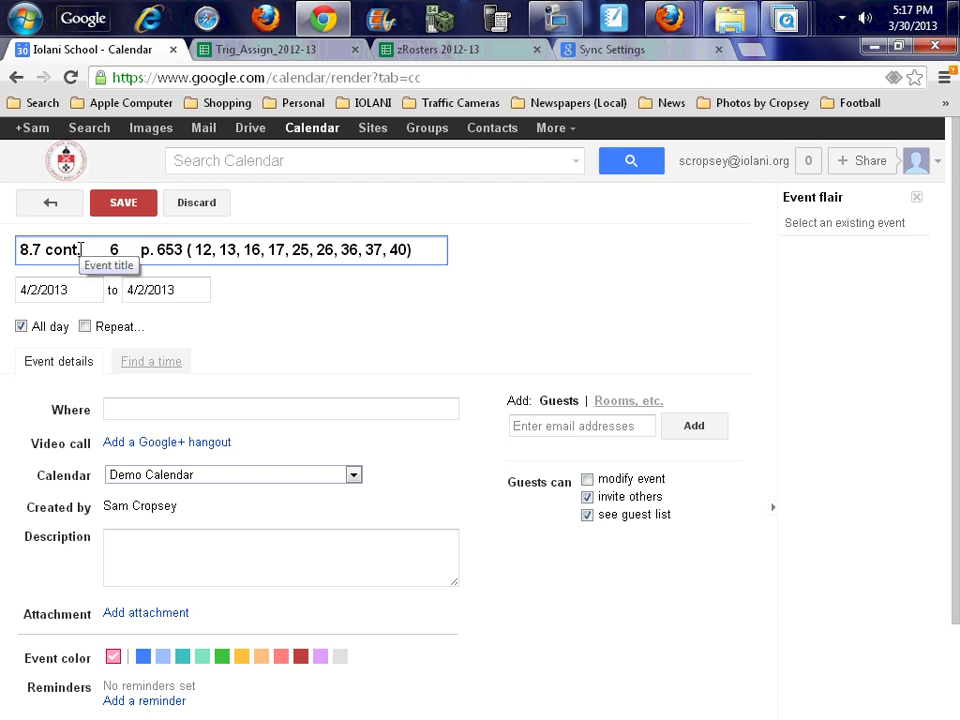
left_click_drag(80, 250, 476, 257)
key("ctrl+c")
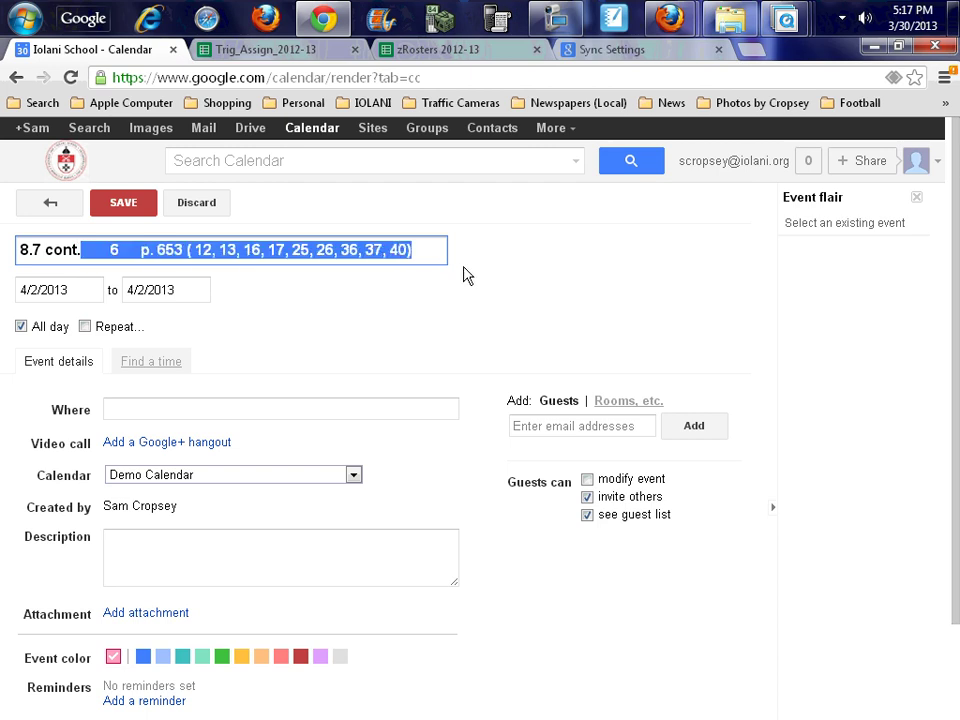
key("BackSpace")
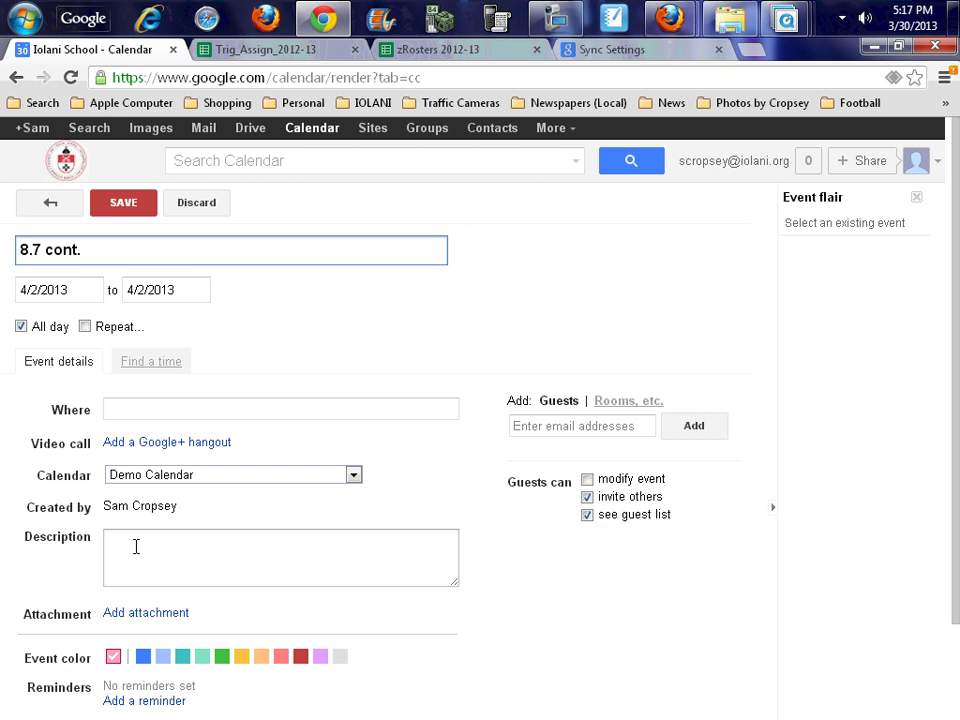
left_click(136, 546)
key("ctrl+v")
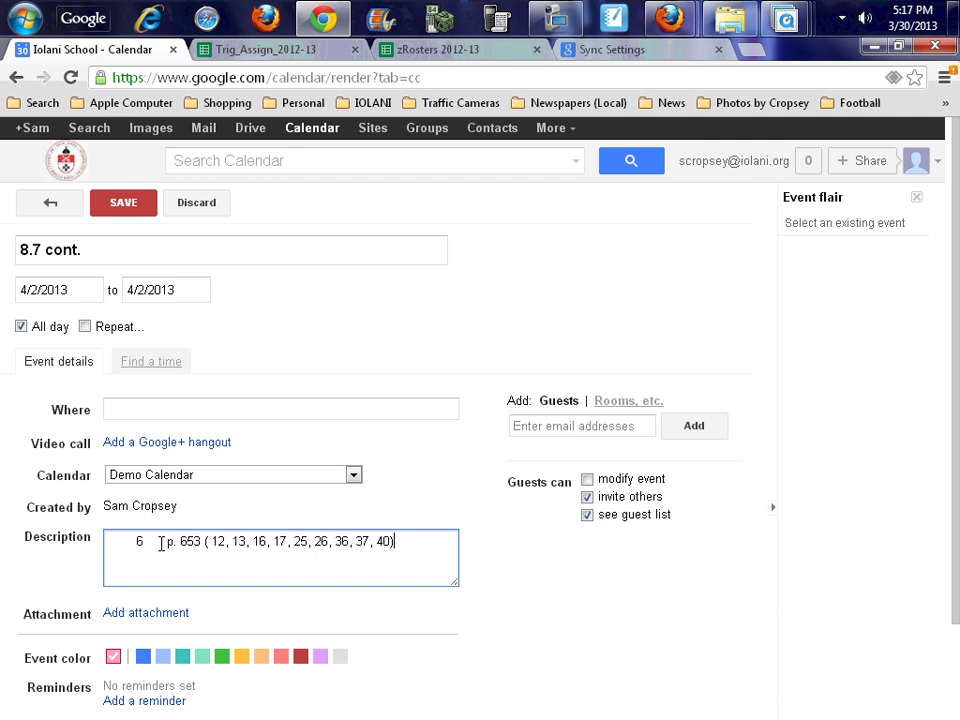
Step: Tidy the description to read "6/ p. 653 ( 12, 13, 16, 17, 25, 26, 36, 37, 40)" and save the April 2 event
key("BackSpace")
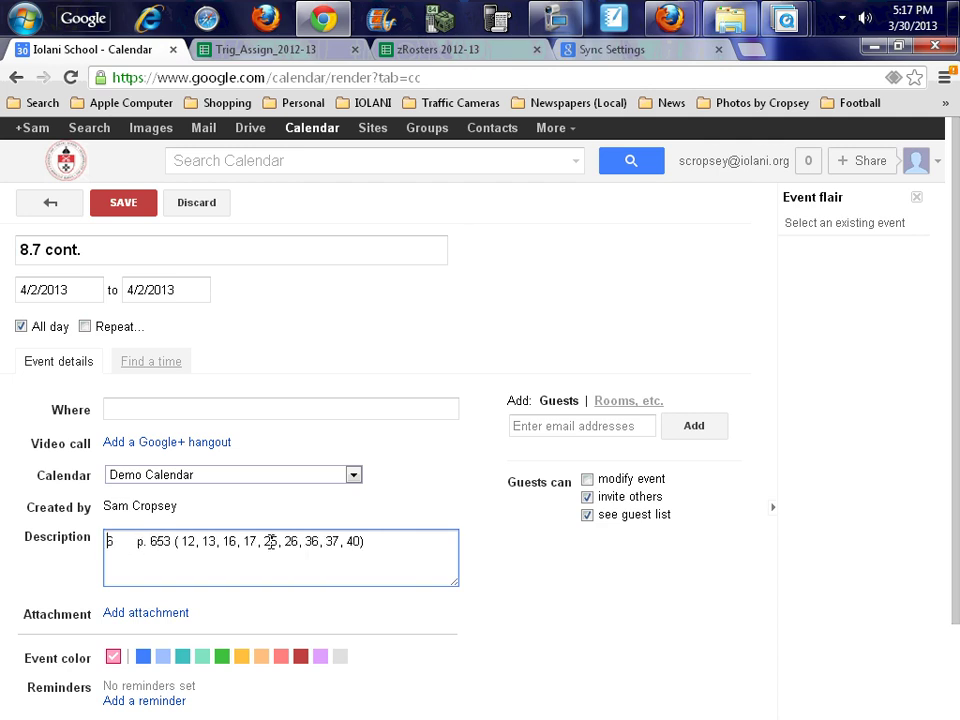
key("Delete")
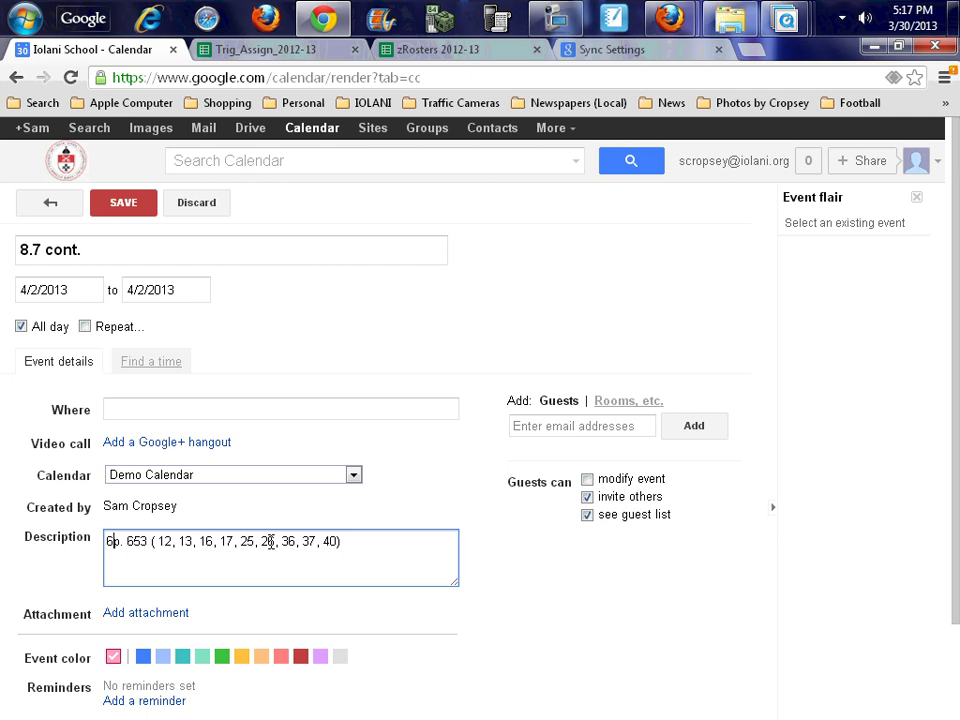
type("/")
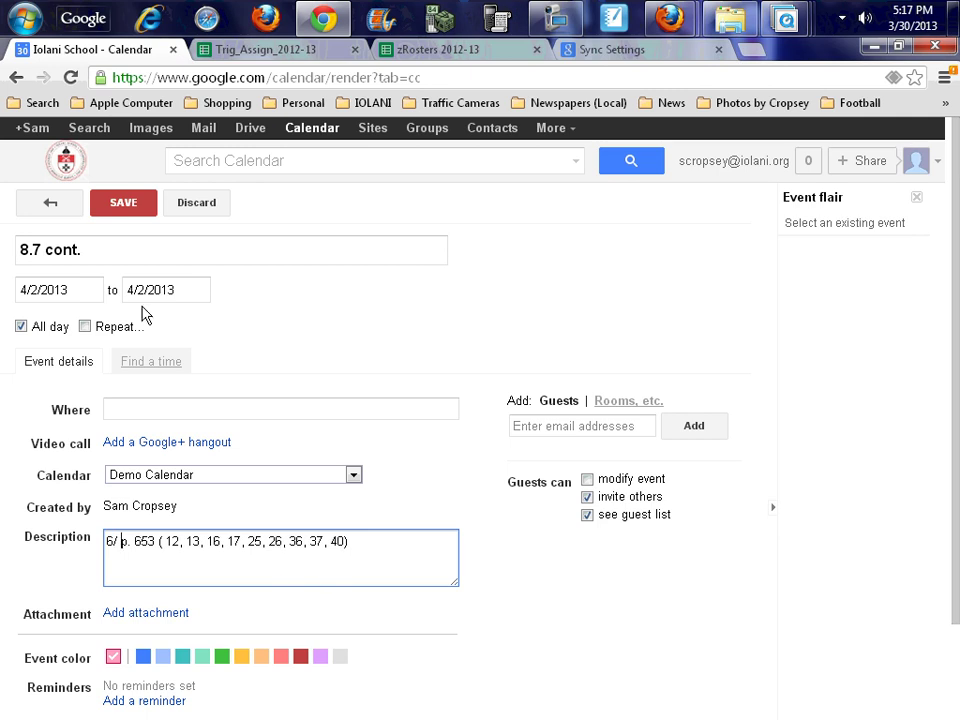
left_click(110, 203)
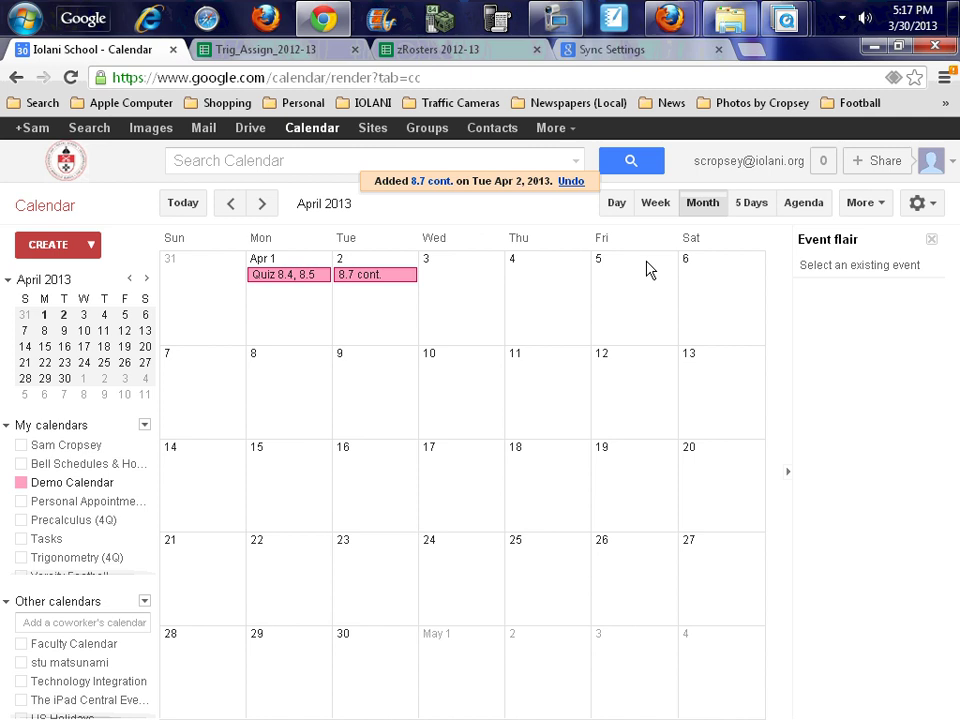
Step: Start an all-day April 3 event and paste the 04/03/13 classwork, assignment number and homework from Trig_Assign_2012-13 into its title
left_click(476, 297)
left_click(283, 52)
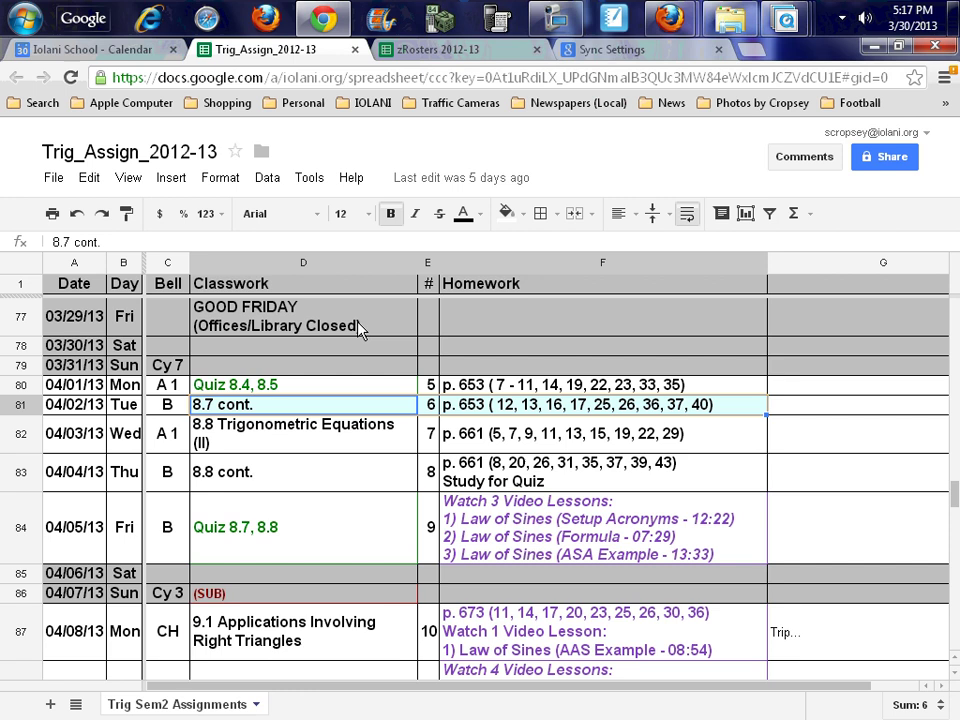
left_click(285, 439)
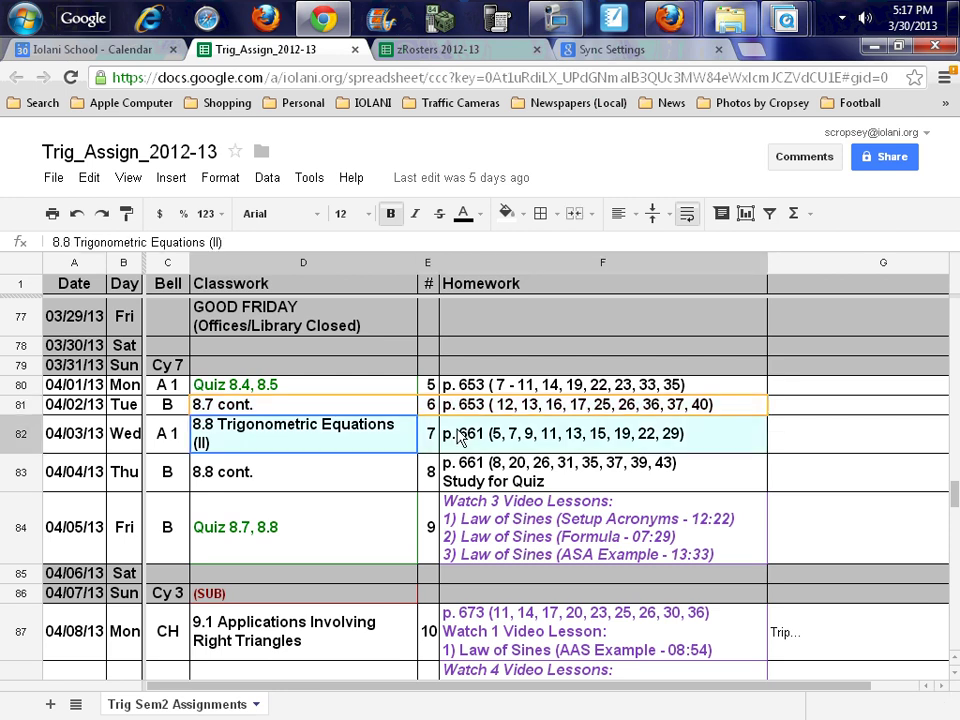
left_click_drag(459, 437, 462, 445)
key("ctrl+c")
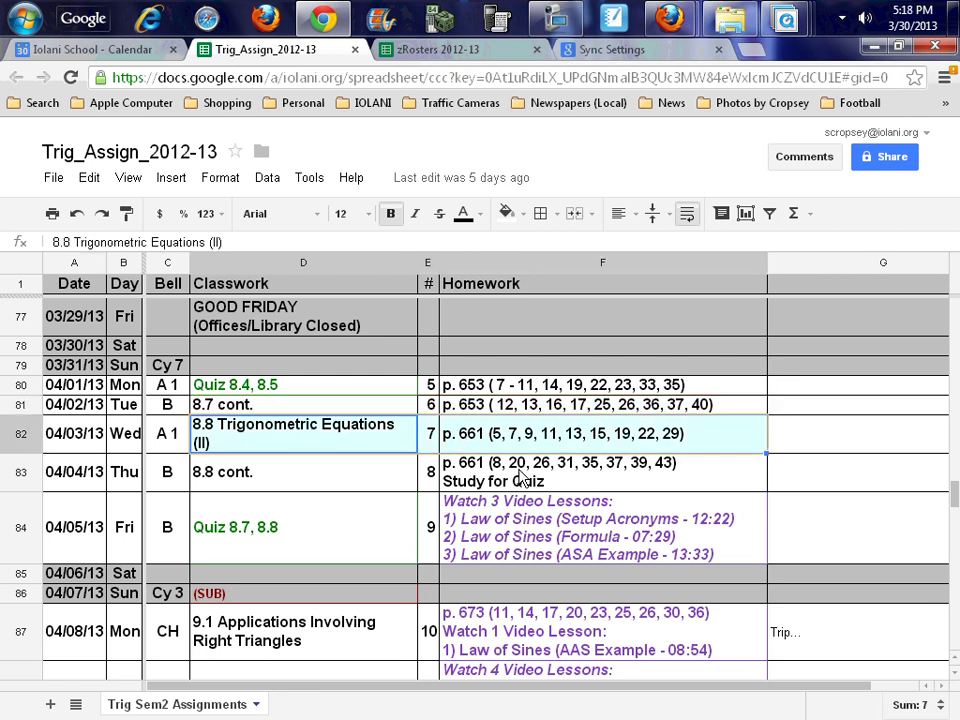
left_click(98, 44)
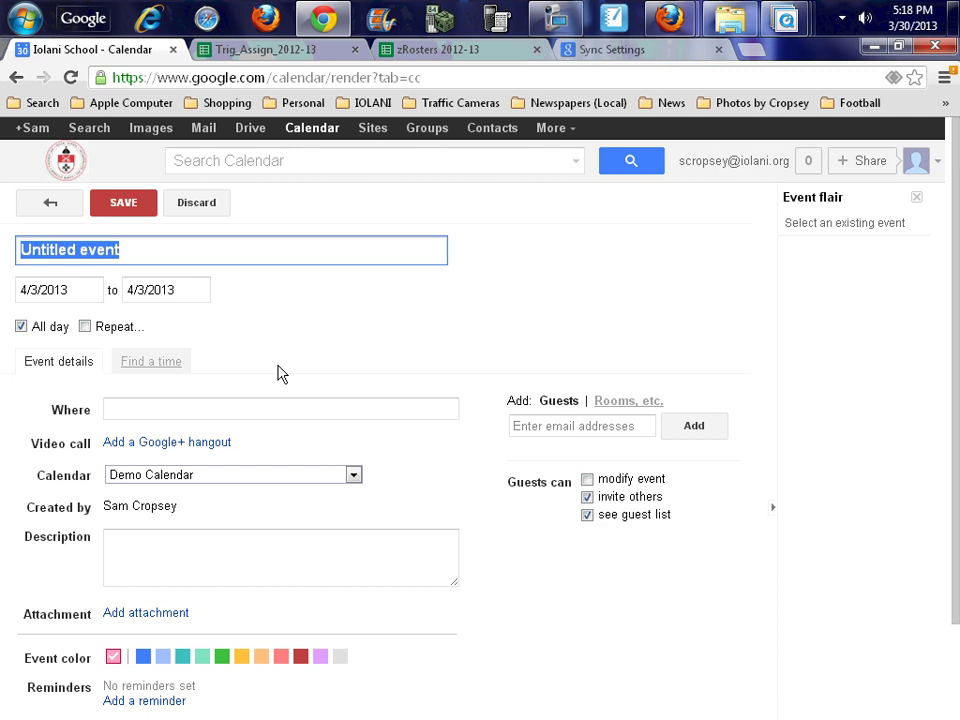
key("ctrl+v")
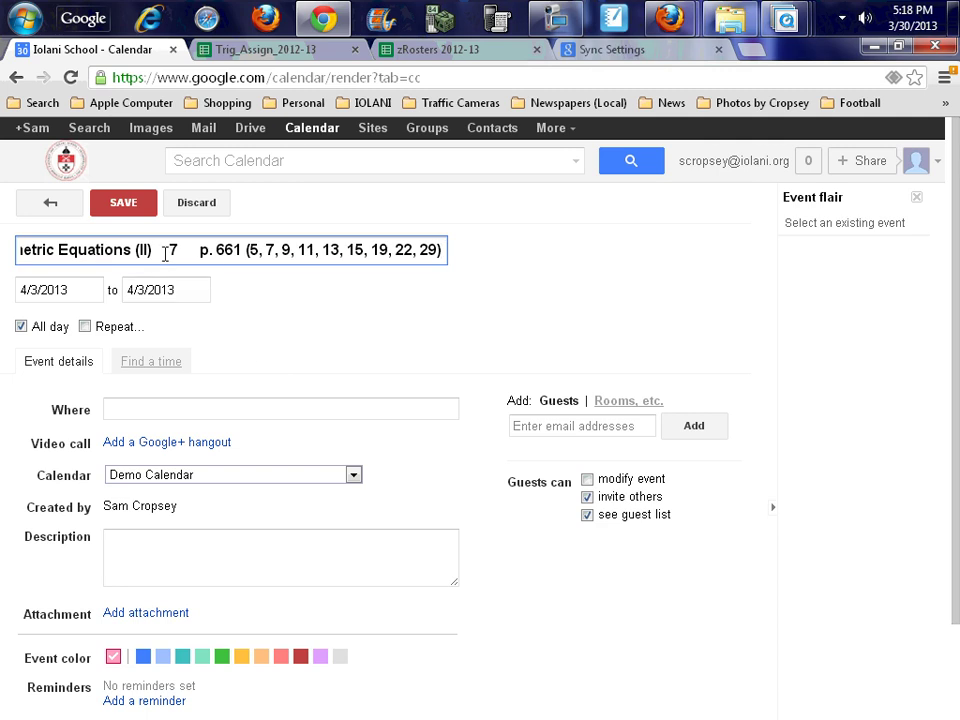
Step: Move the assignment number and homework from the April 3 title into the description, leaving "8.8 Trigonometric Equations (II)" as the title
left_click_drag(160, 250, 566, 251)
key("ctrl+c")
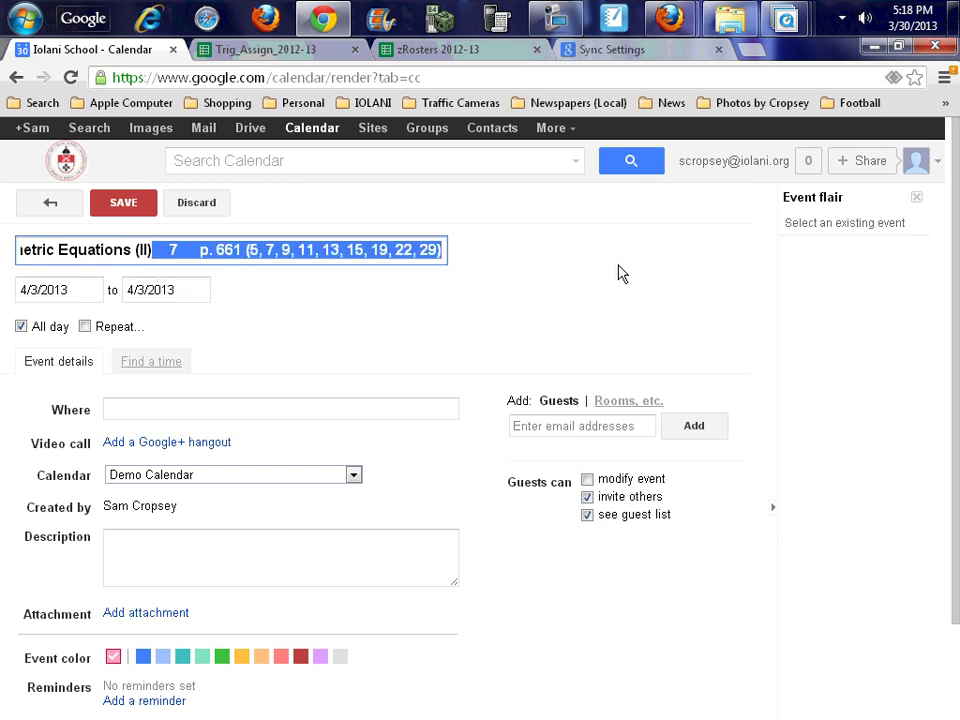
key("BackSpace")
left_click(171, 558)
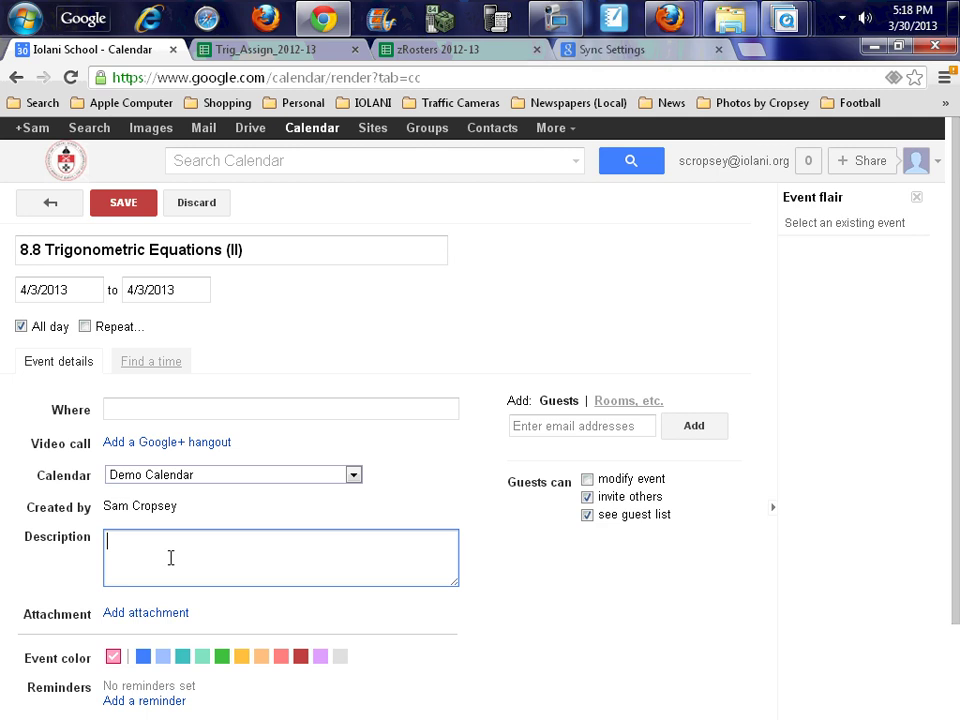
key("ctrl+v")
Step: Tidy the description to read "7/ p. 661 (5, 7, 9, 11, 13, 15, 19, 22, 29)" and save the April 3 event
left_click(135, 540)
key("BackSpace")
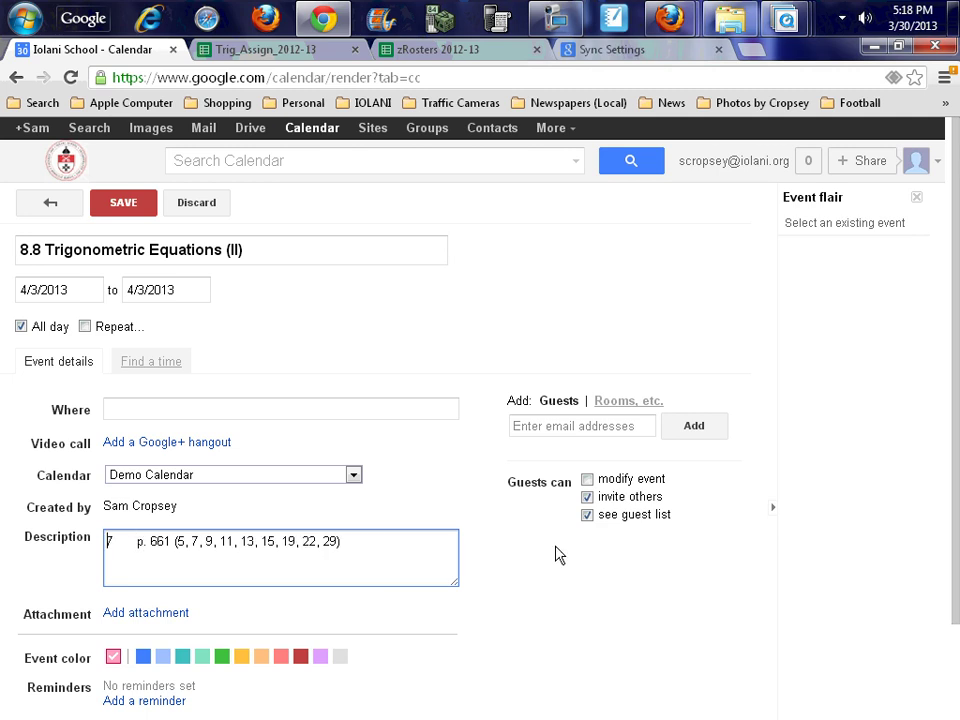
key("Delete")
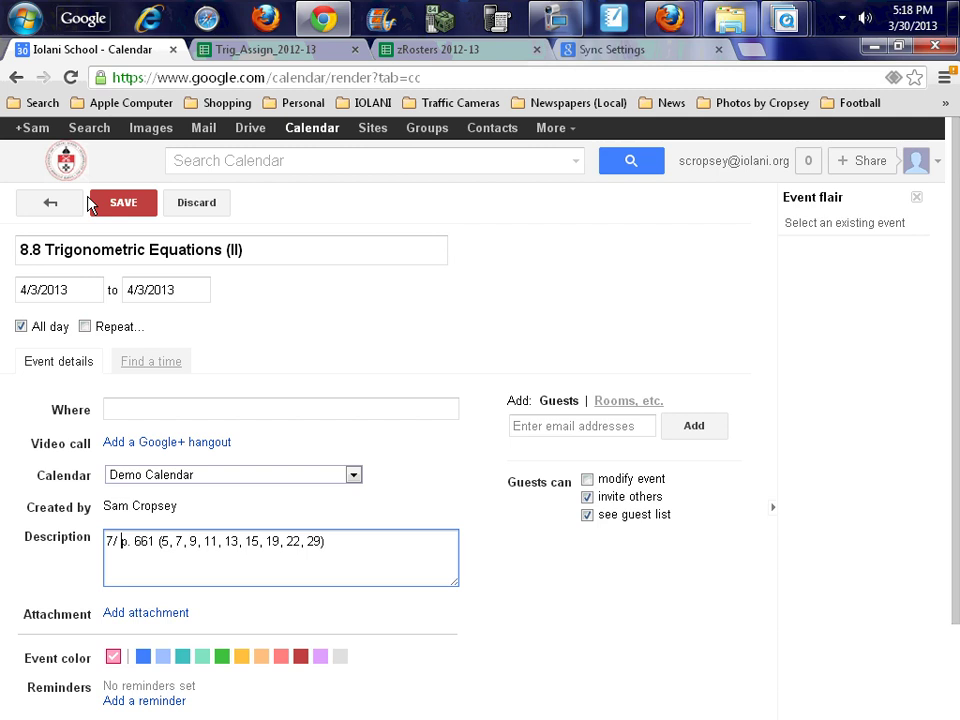
left_click(116, 206)
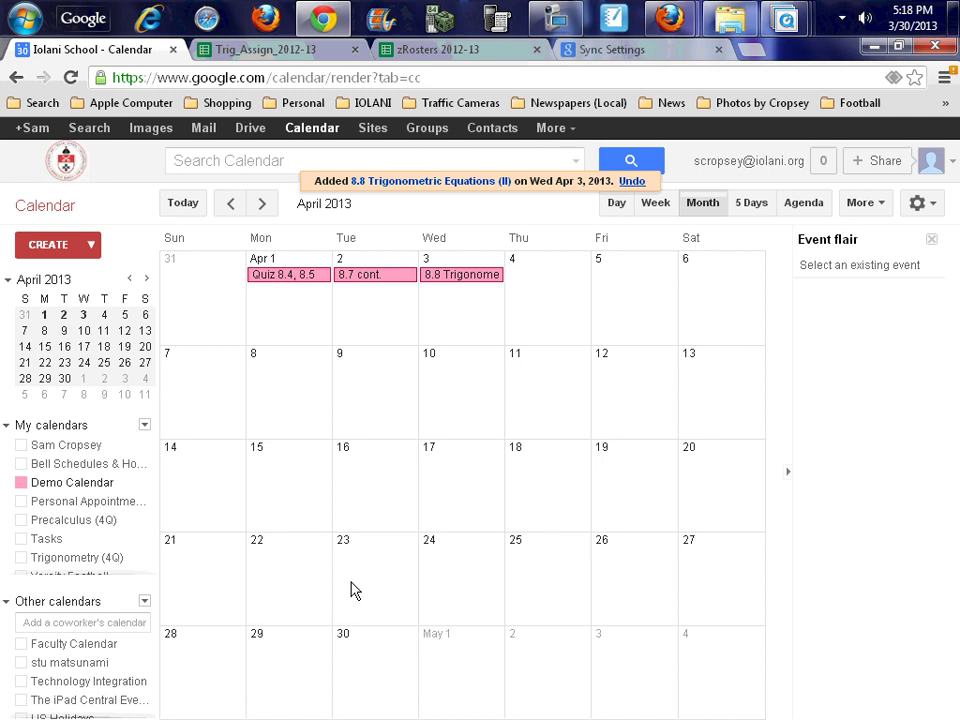
Step: Open Demo Calendar's sharing settings and add the first student on the PC-2 sheet of zRosters 2012-13 by searching their first name
left_click(129, 483)
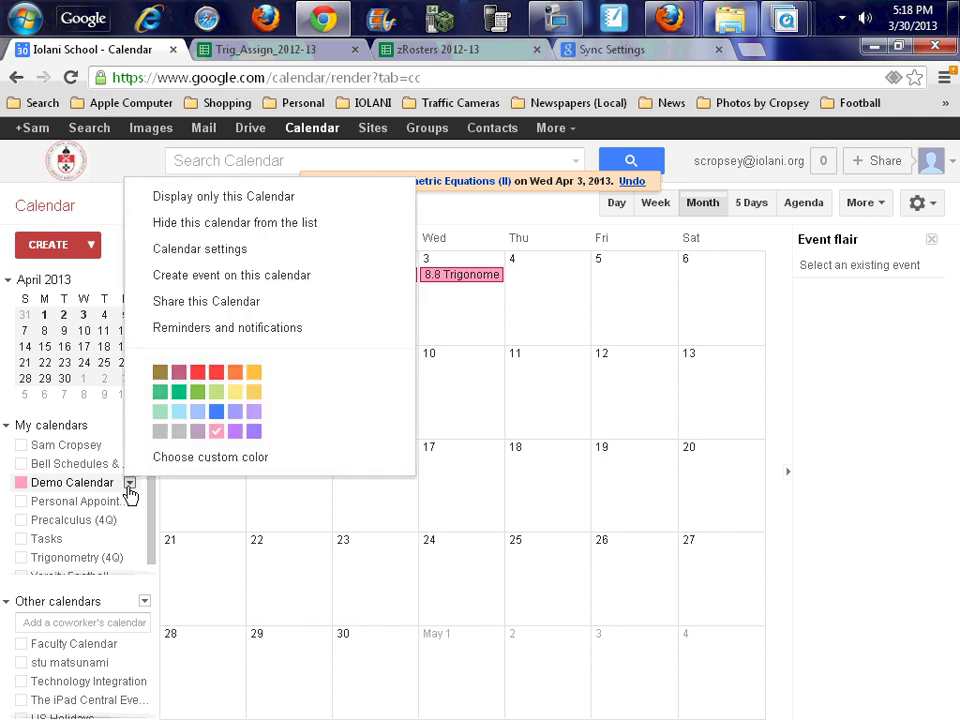
left_click(204, 304)
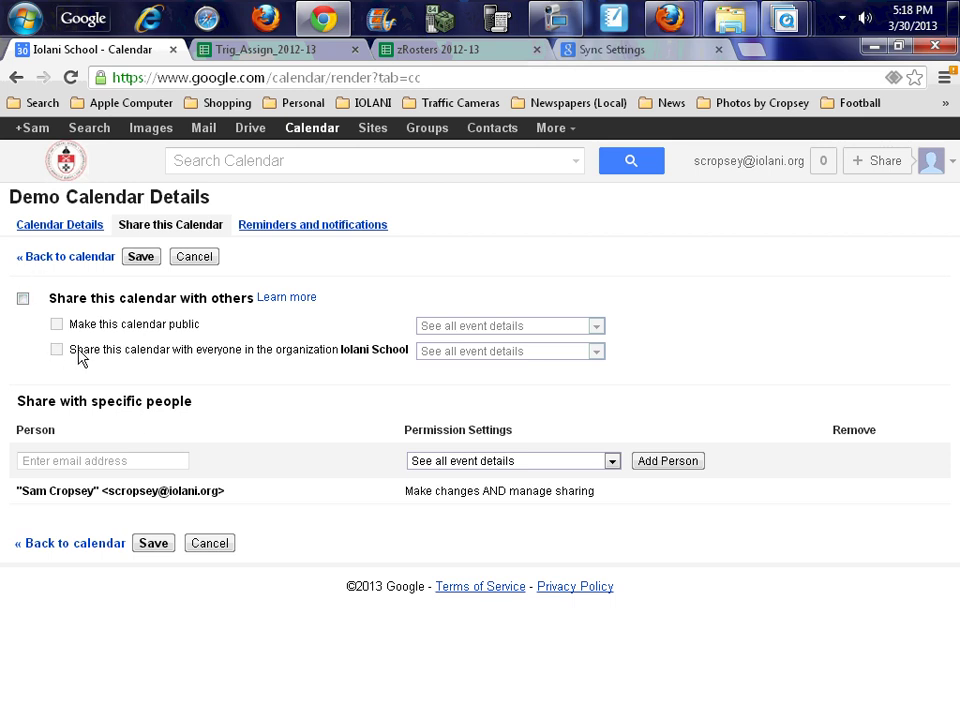
left_click(72, 461)
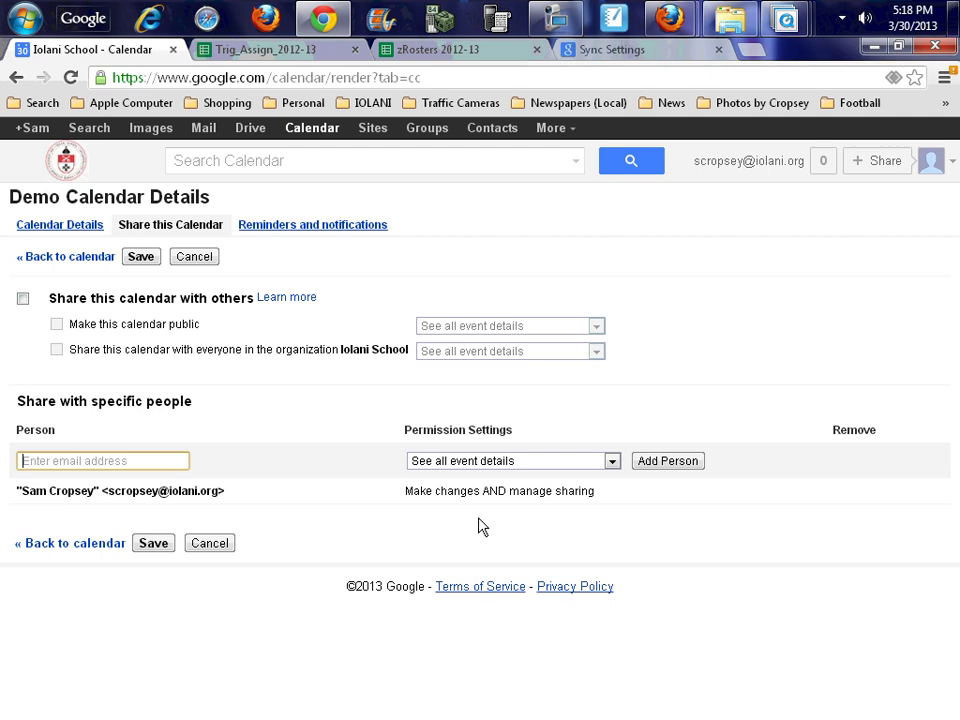
left_click(474, 50)
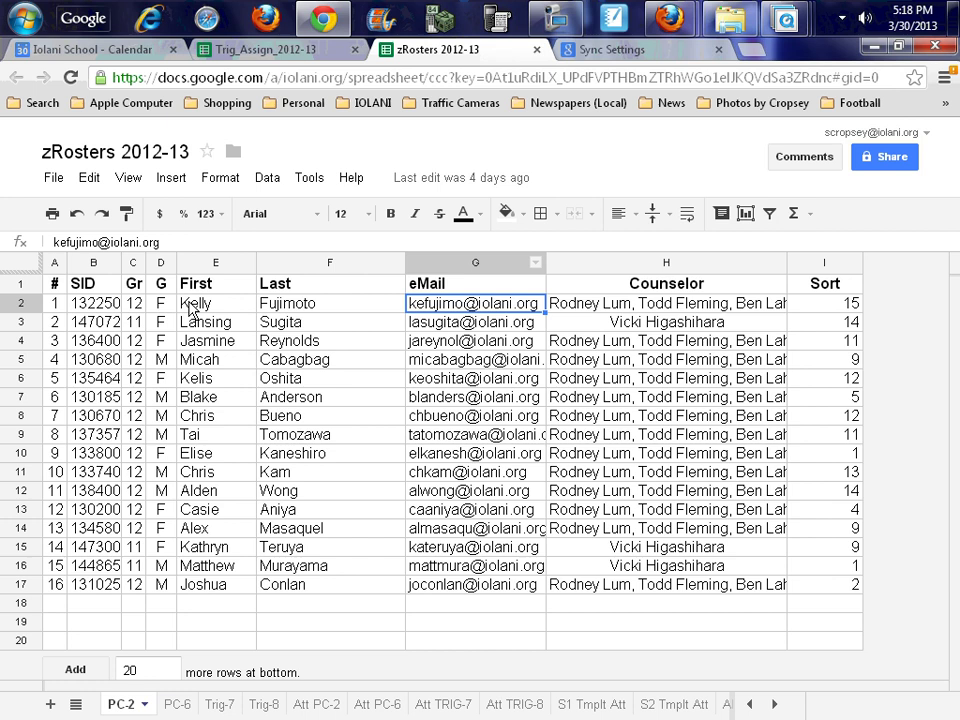
left_click(100, 50)
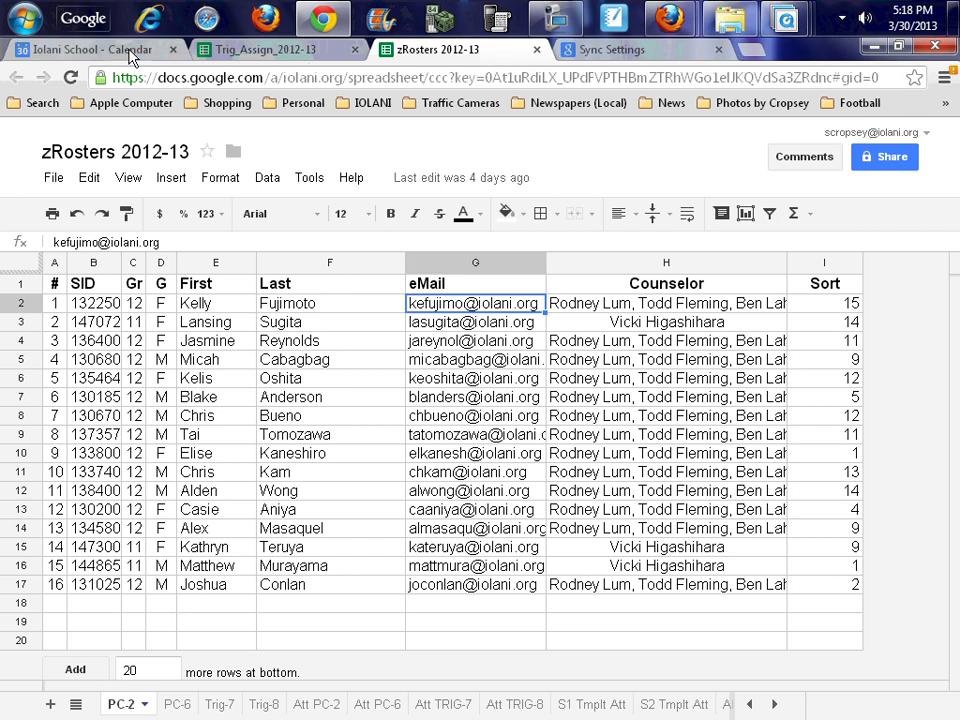
type("kell")
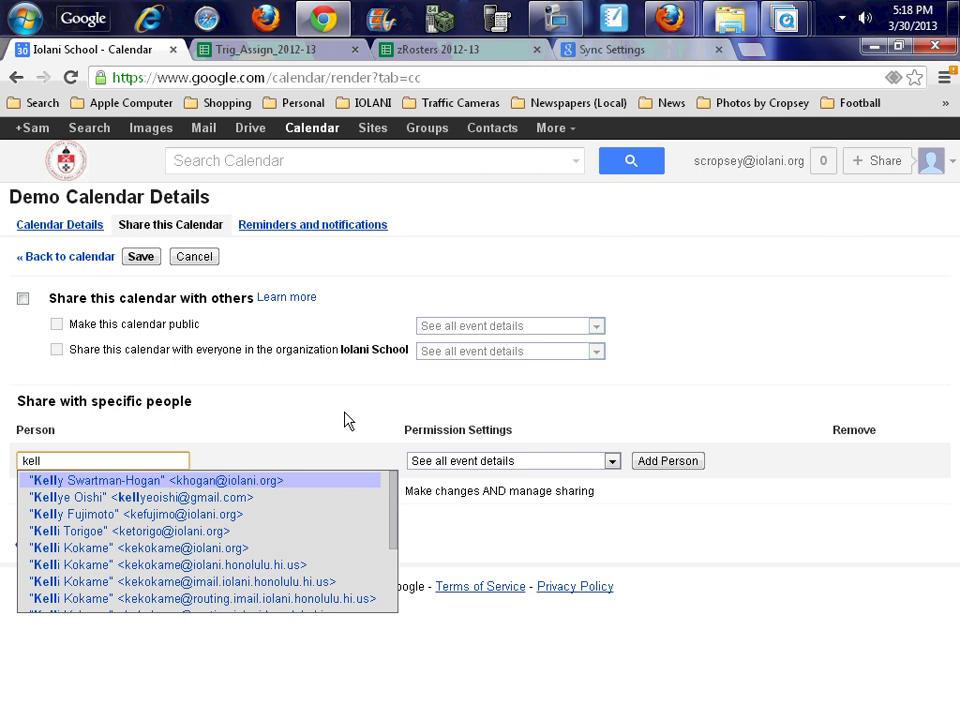
key("Down")
key("Down")
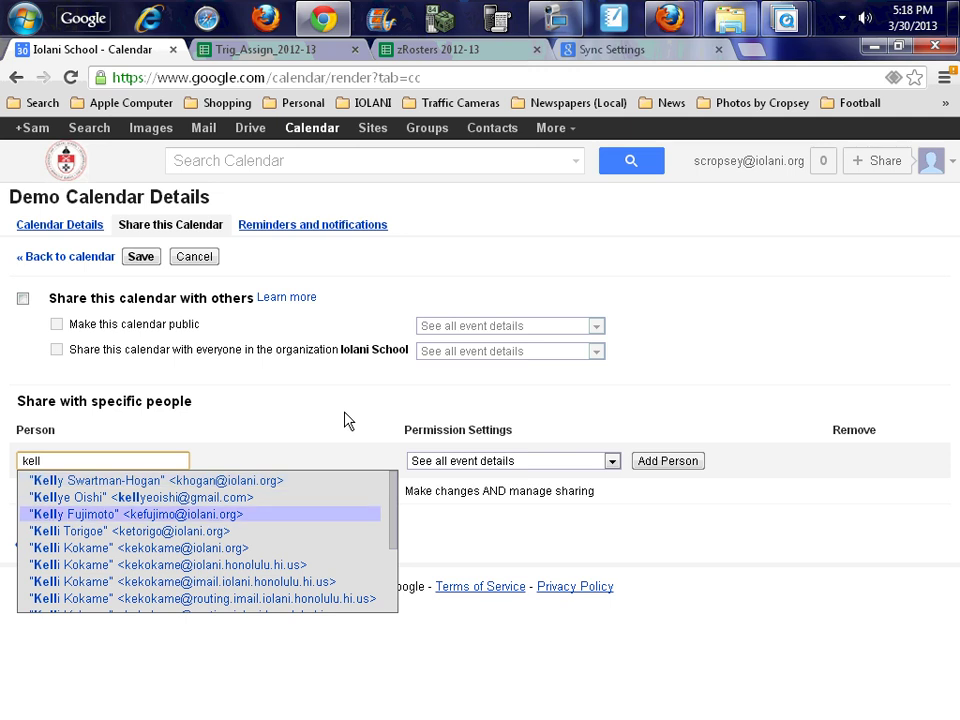
key("Return")
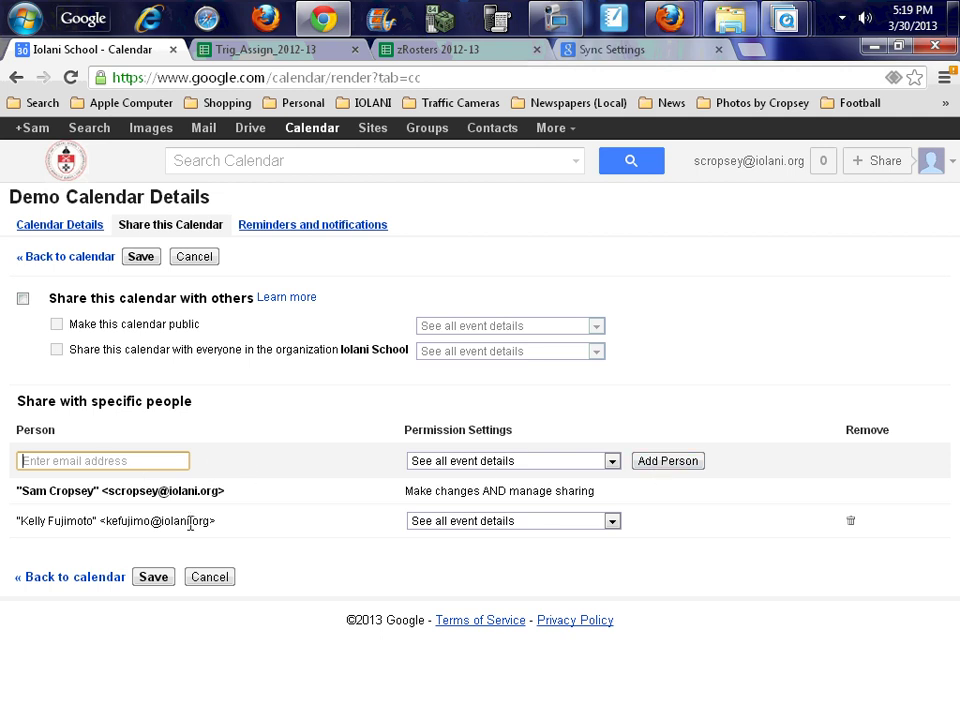
Step: Look up the second student on the PC-2 roster and add them to Demo Calendar's specific people by first name
left_click(440, 50)
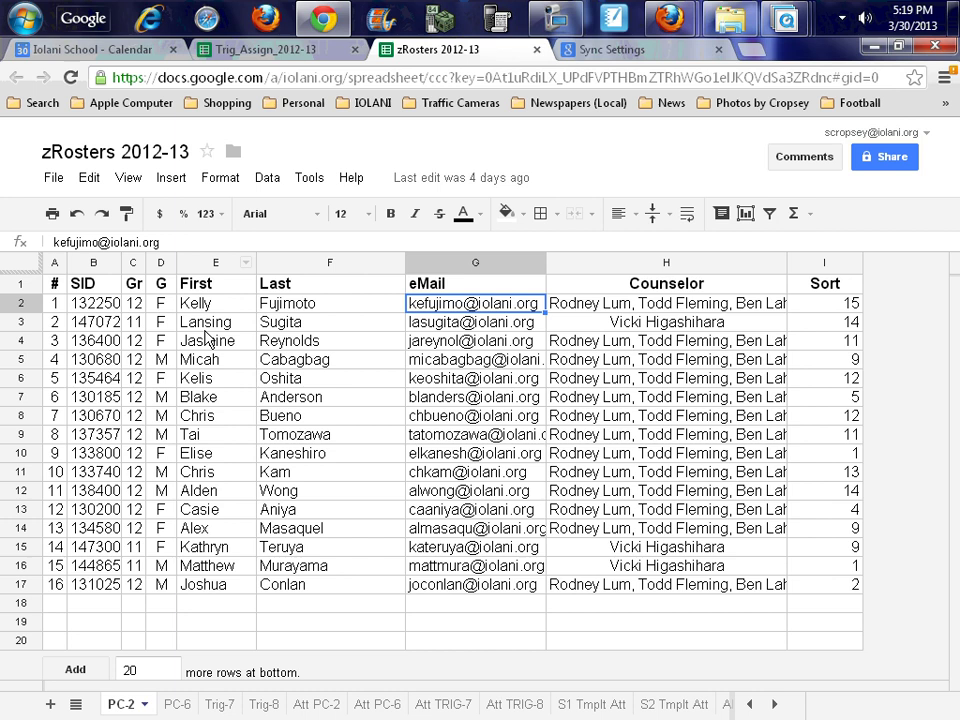
left_click(85, 50)
type("lansing")
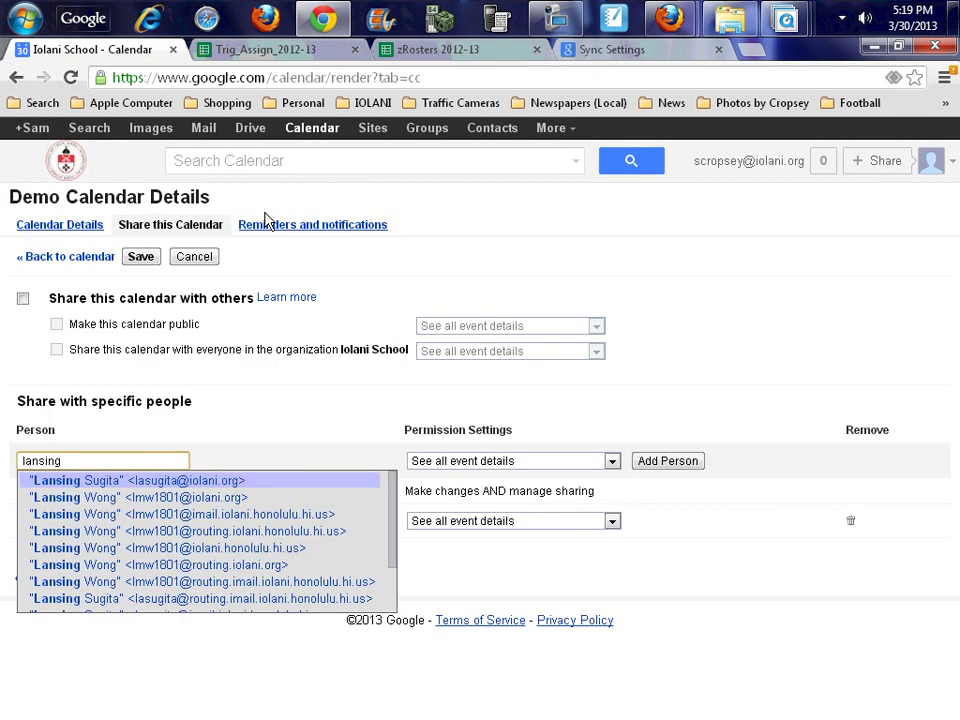
key("Return")
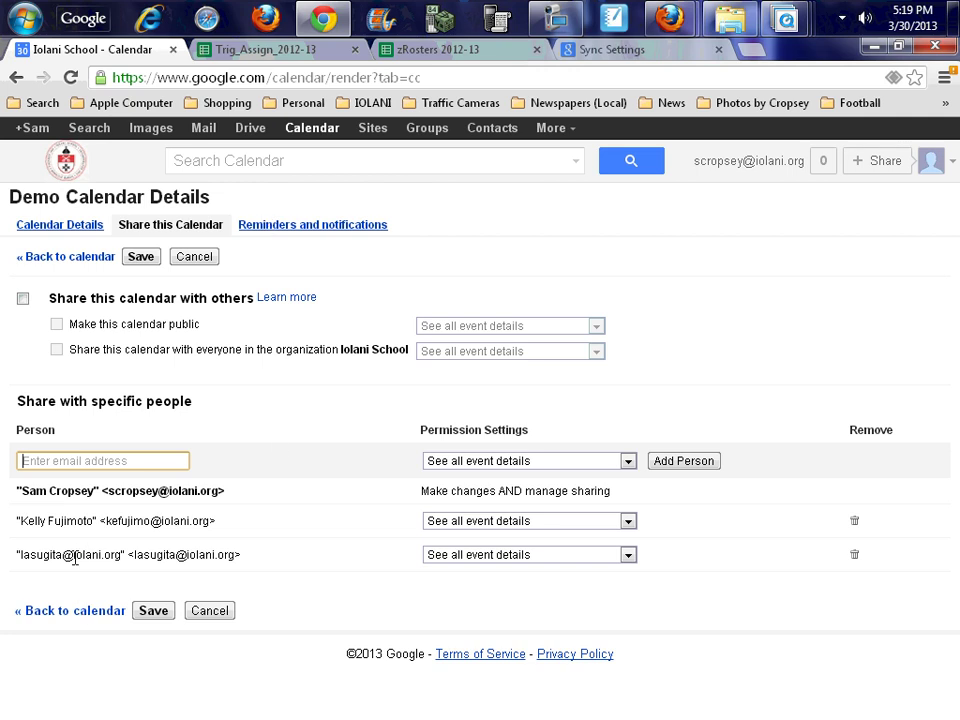
Step: Copy all student e-mail addresses from the PC-2 roster's eMail column and add them together to the people sharing Demo Calendar
left_click(426, 50)
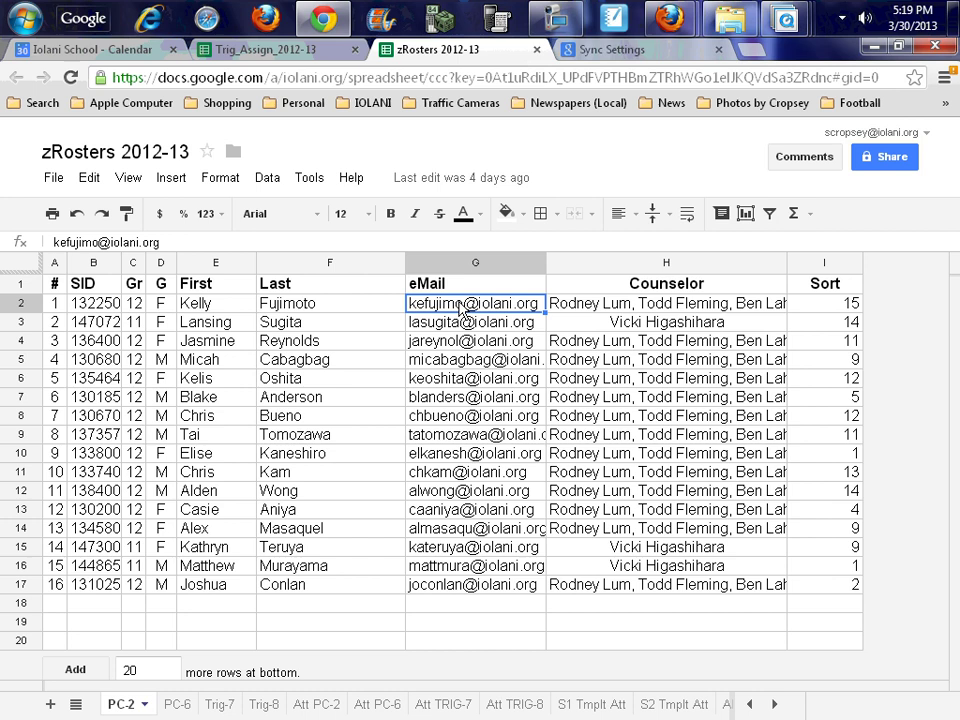
left_click(455, 592, "shift")
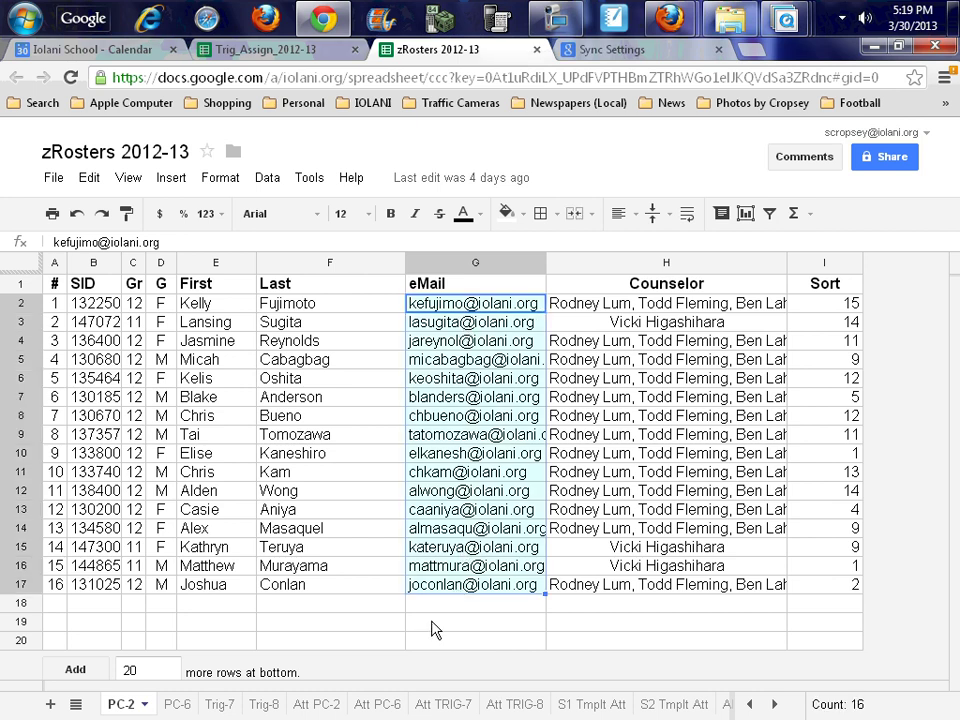
left_click(132, 52)
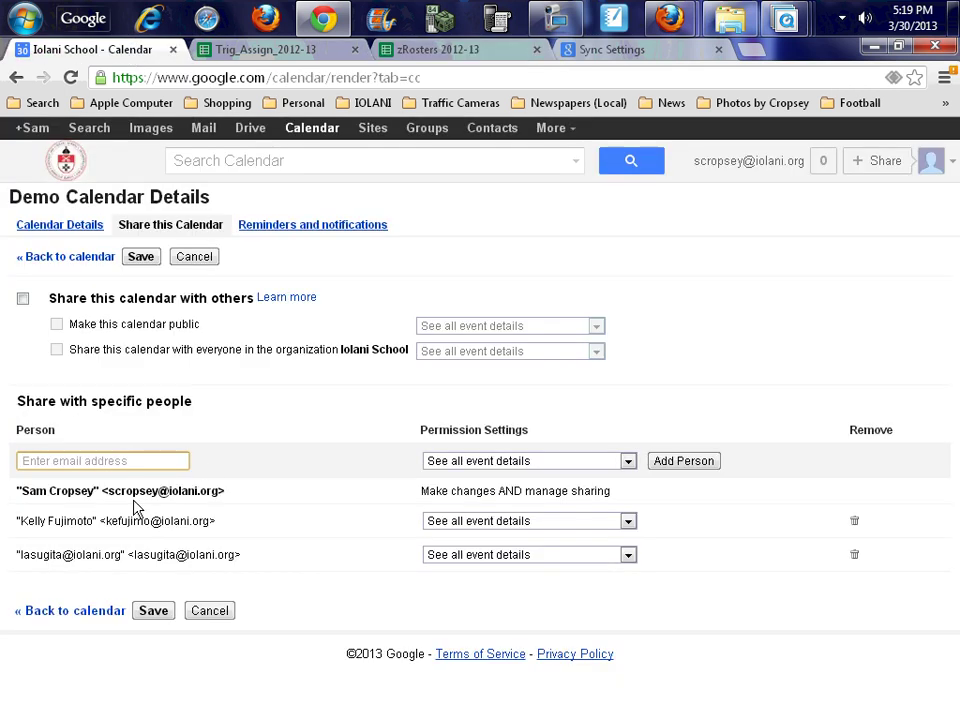
left_click(100, 456)
key("ctrl+v")
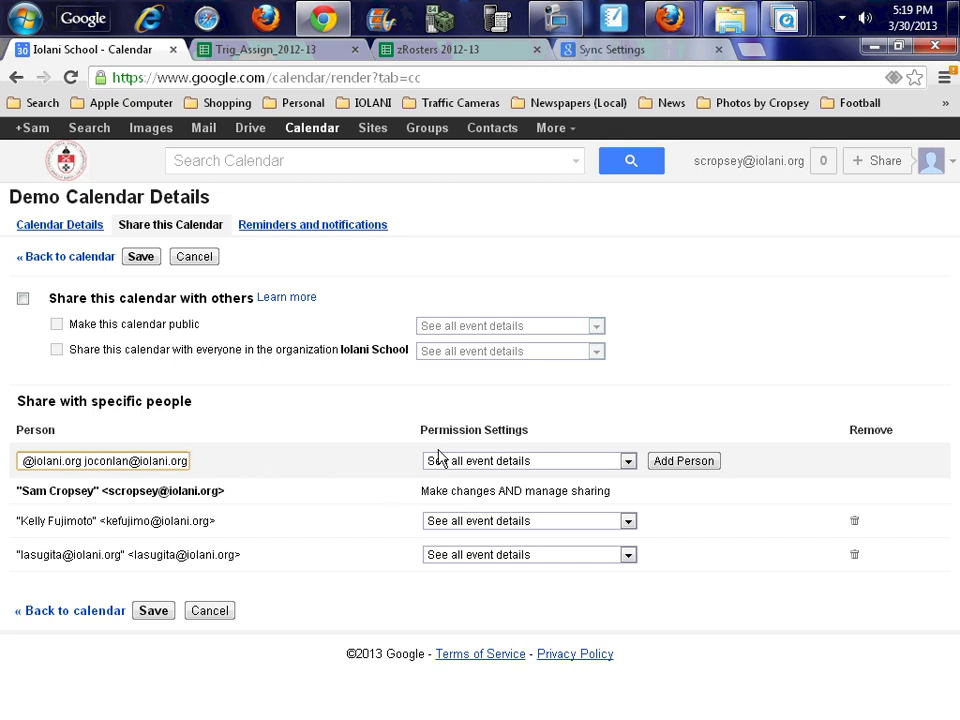
left_click(684, 462)
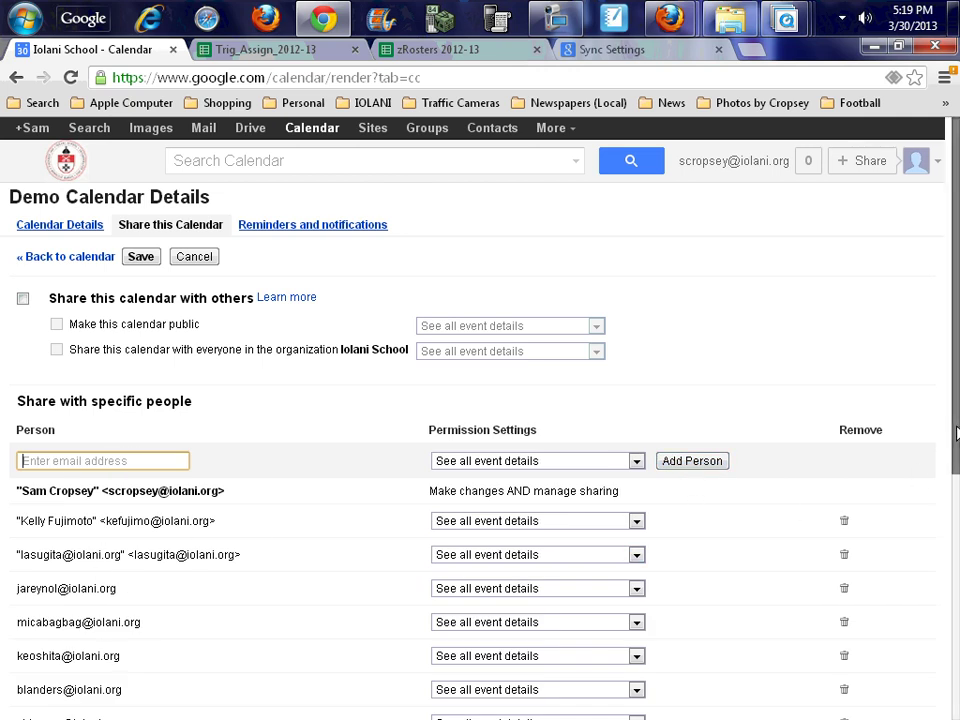
Step: Review the list of people added to Demo Calendar, then discard the sharing changes and return to the month view
left_click_drag(952, 438, 940, 717)
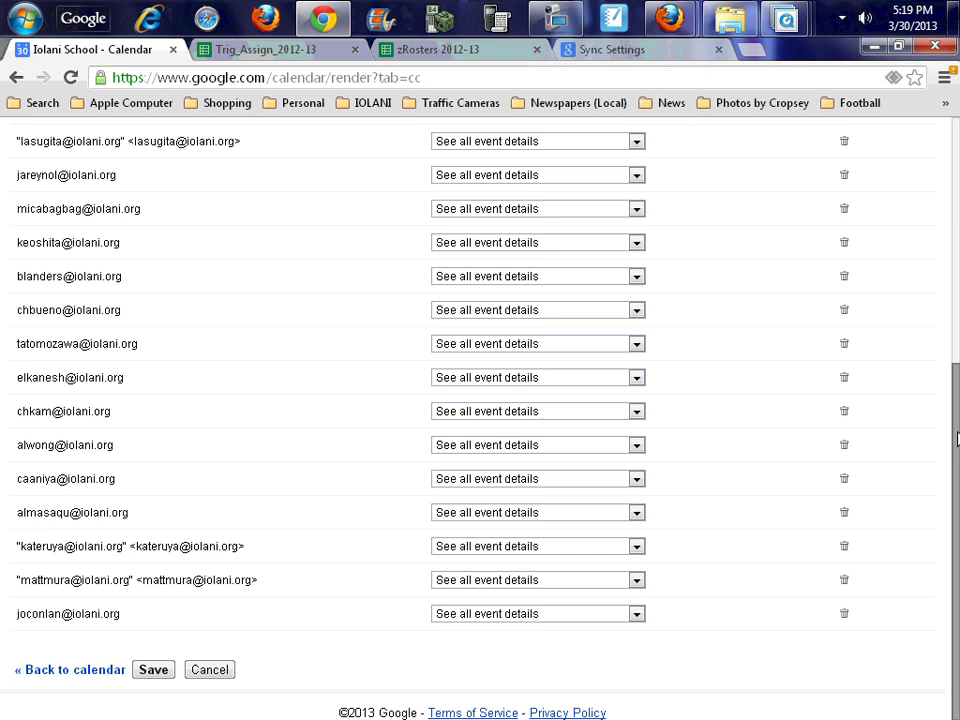
left_click_drag(957, 437, 953, 410)
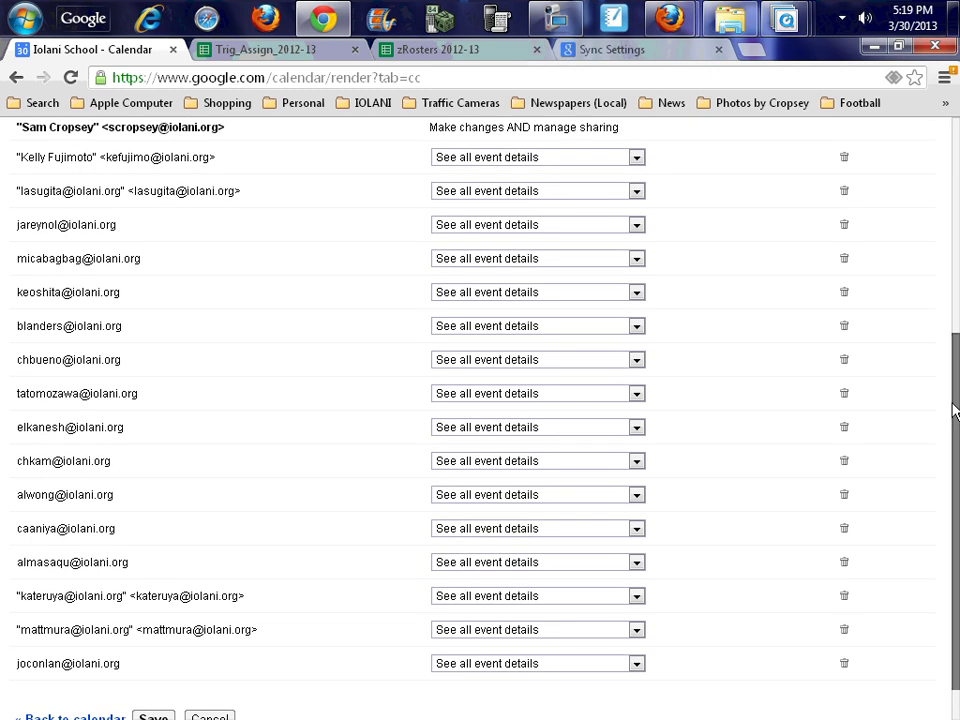
left_click_drag(953, 410, 947, 221)
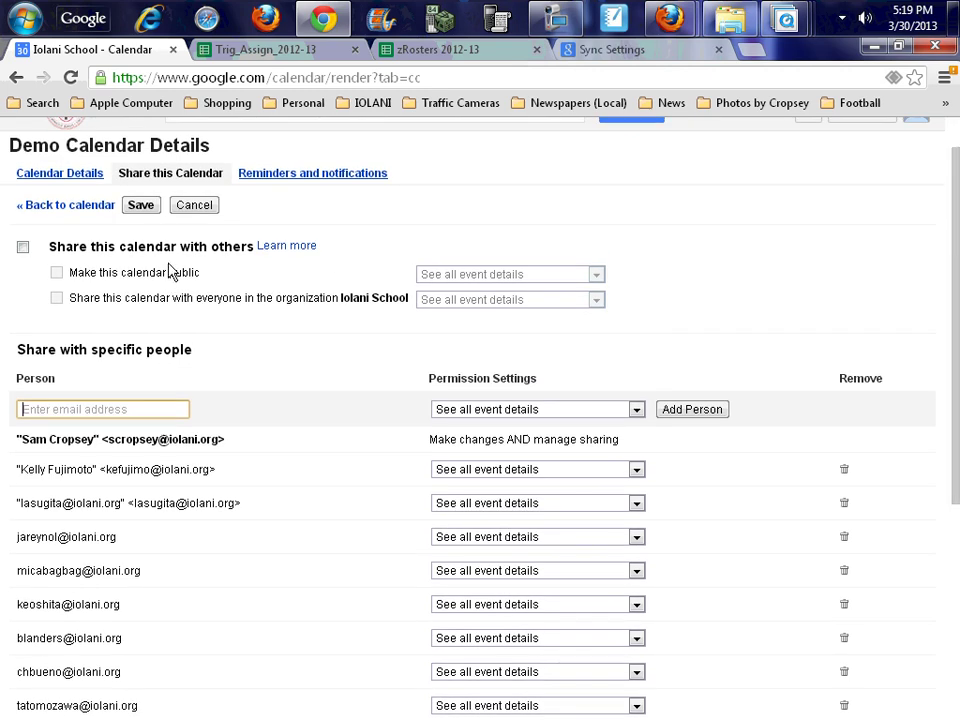
left_click(143, 206)
left_click(195, 206)
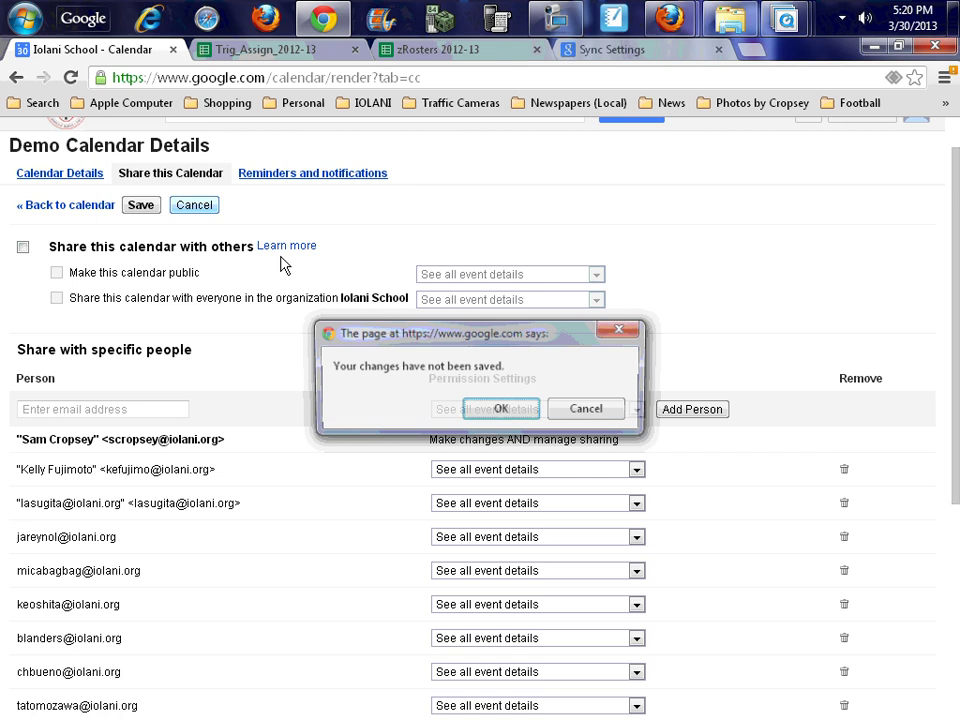
left_click(501, 411)
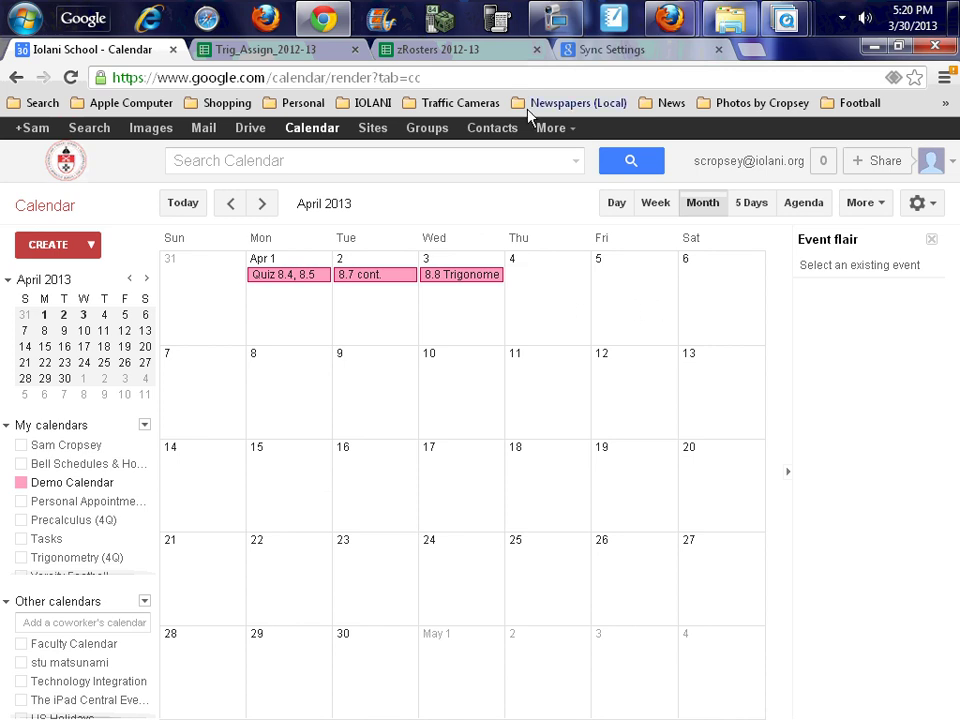
Step: Switch to the iPhone/iPad Sync Settings page, refresh its calendar list and have Demo Calendar ticked for syncing
left_click(620, 52)
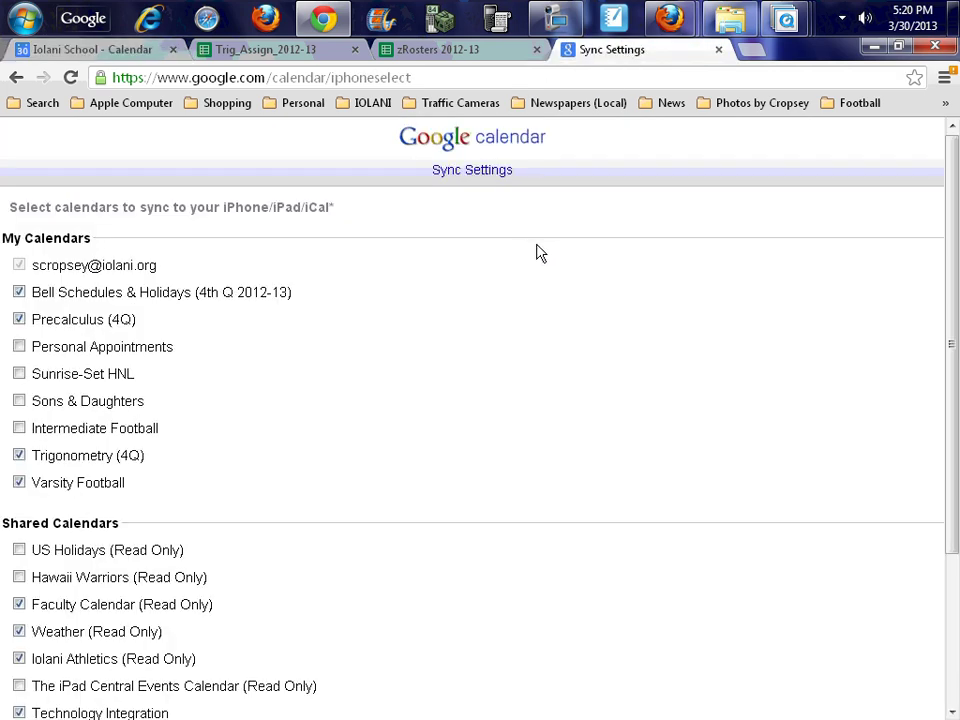
left_click(105, 80)
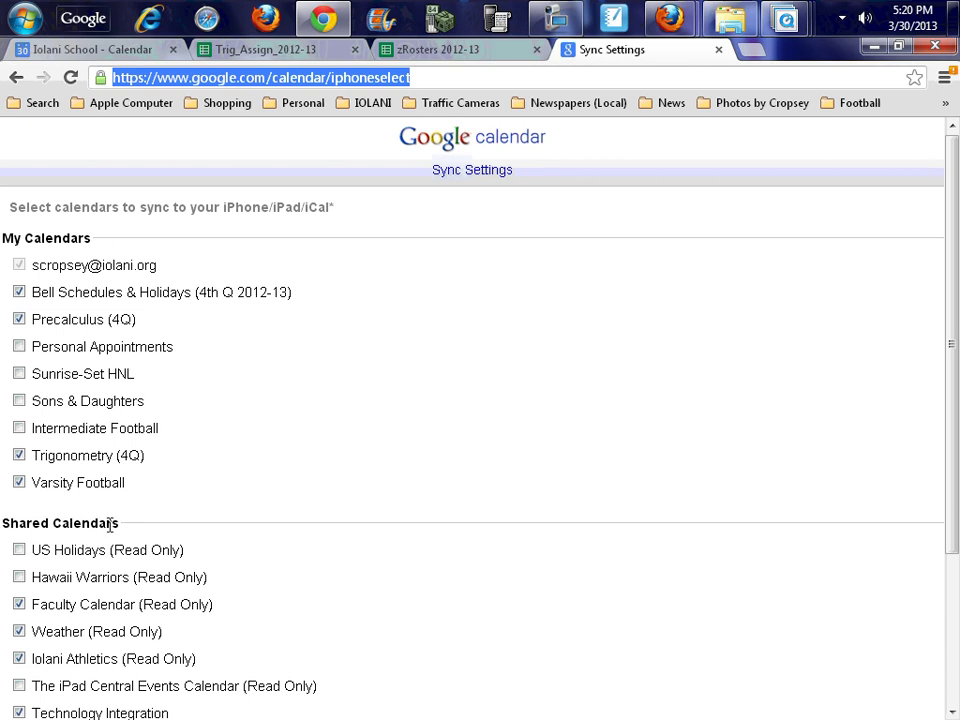
scroll(253, 525, "down", 2)
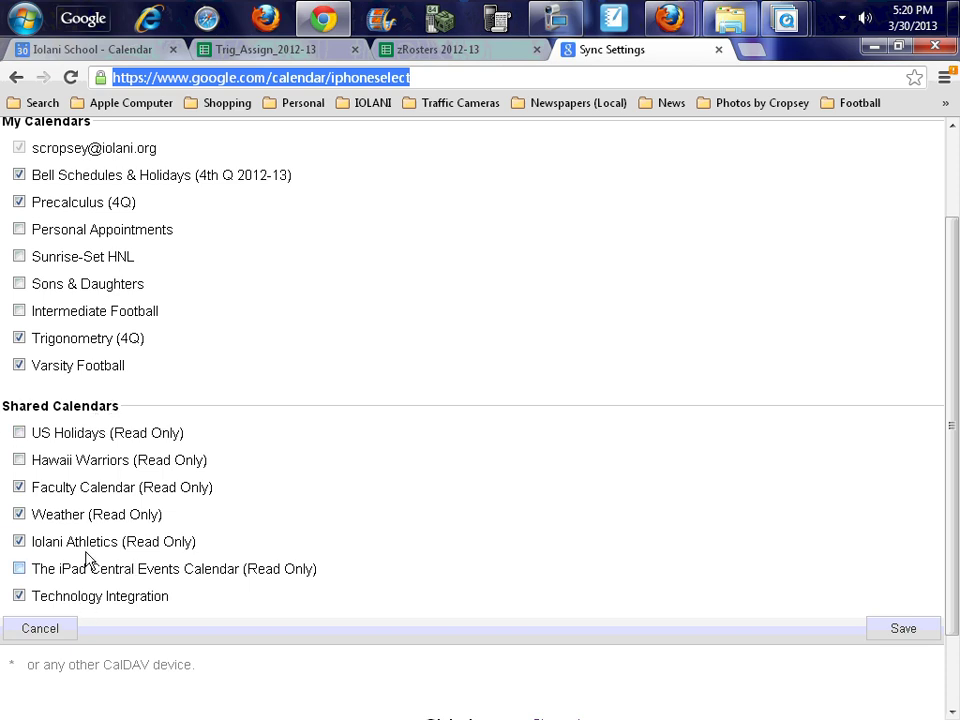
scroll(96, 296, "up", 2)
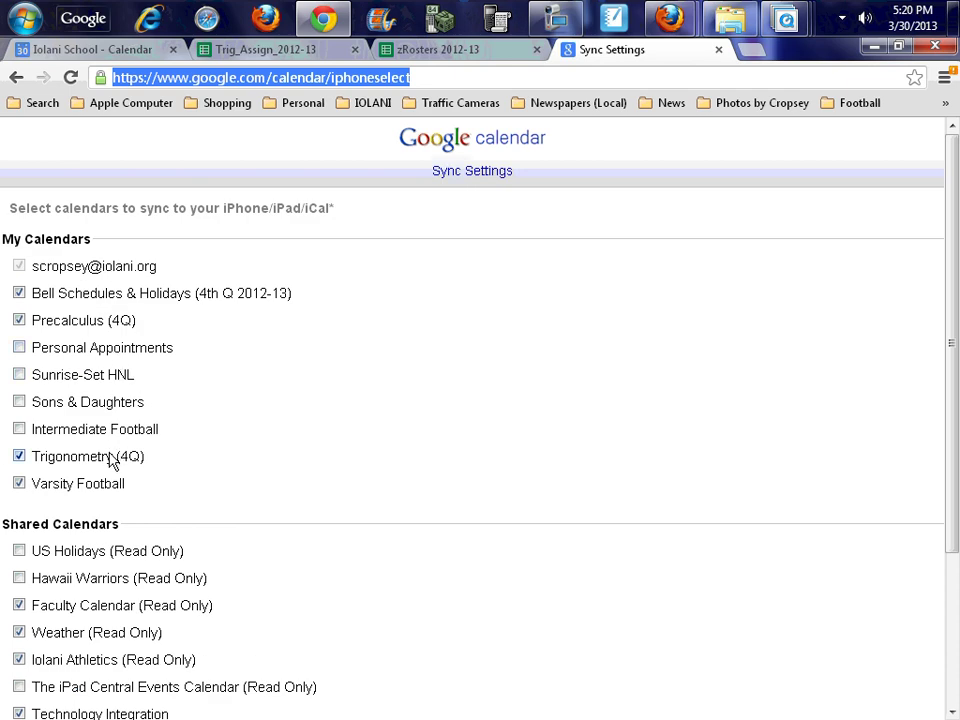
left_click(70, 78)
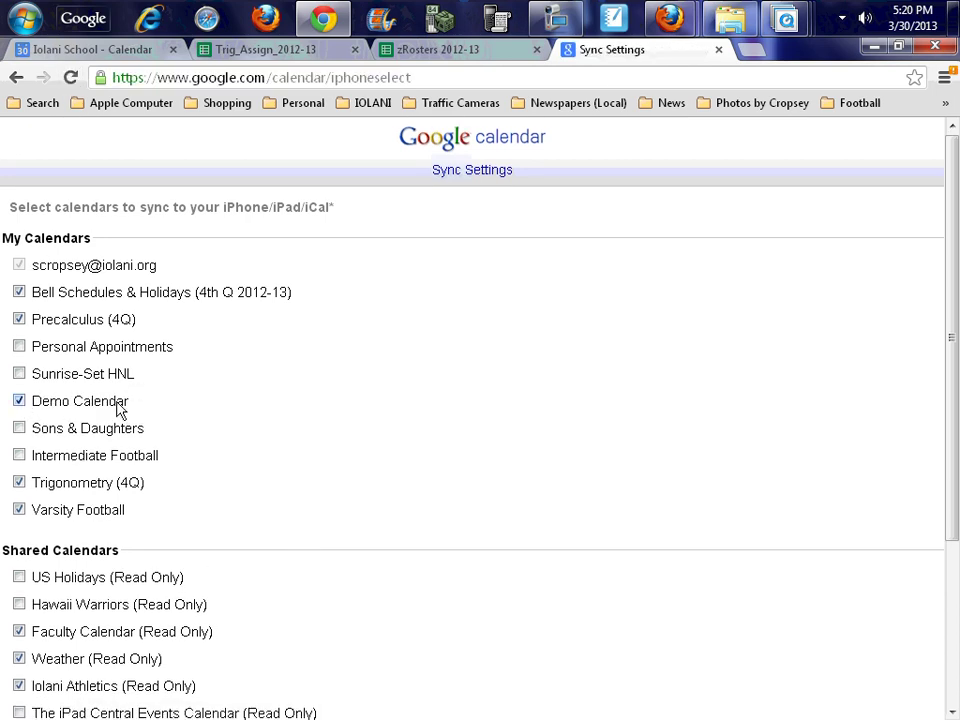
left_click(19, 401)
Step: Clear the windows to the desktop and bring up the iPad screenshot IMG_0234.PNG to examine its calendar list
left_click(954, 18)
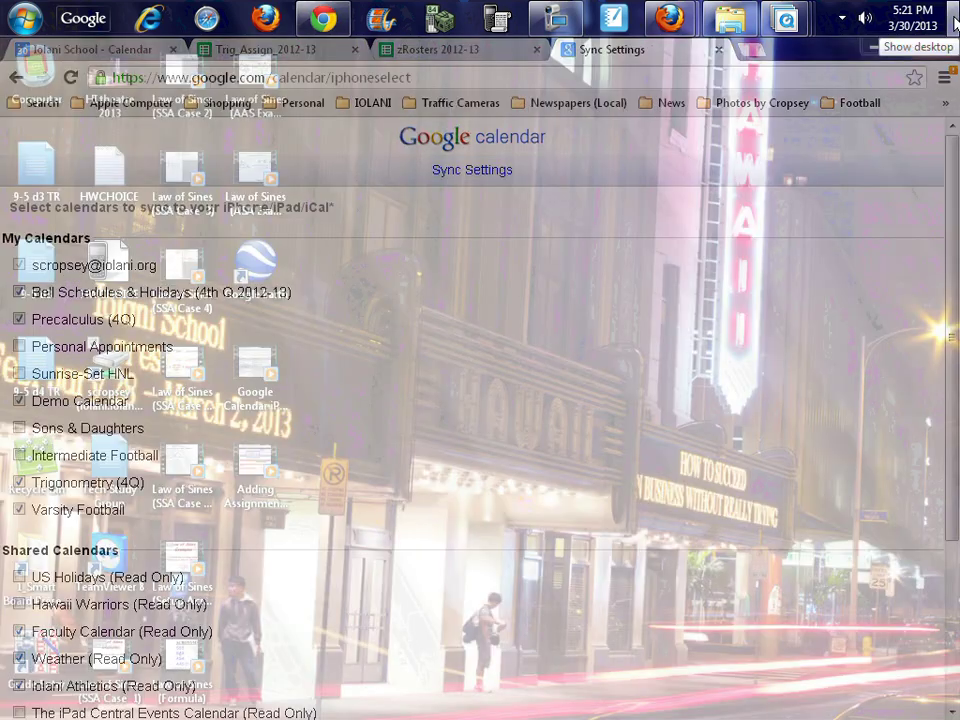
mouse_move(799, 22)
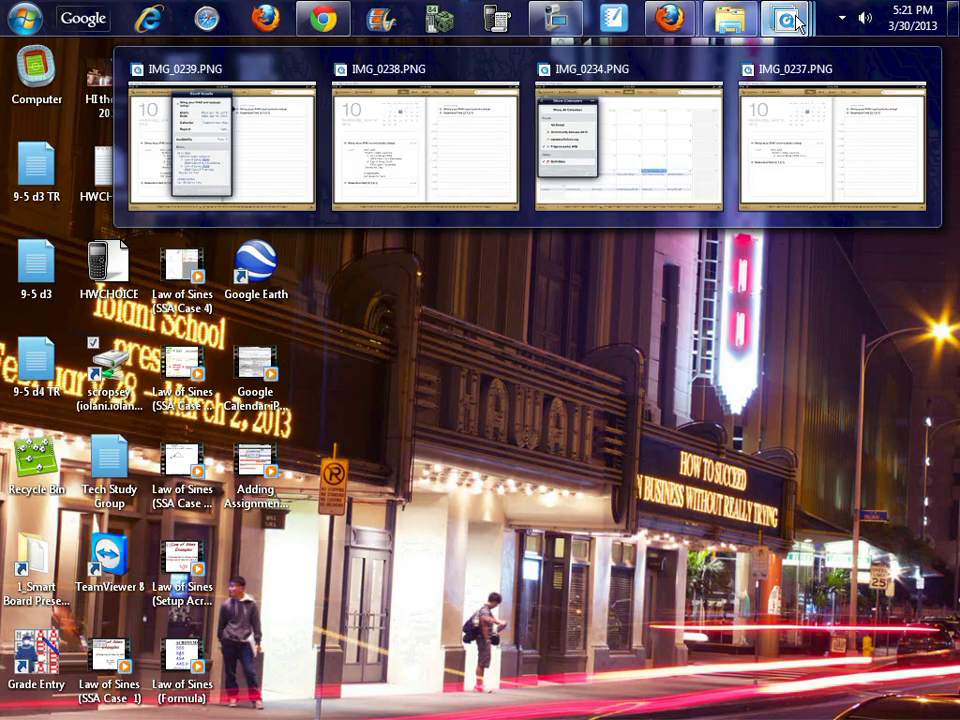
left_click(647, 141)
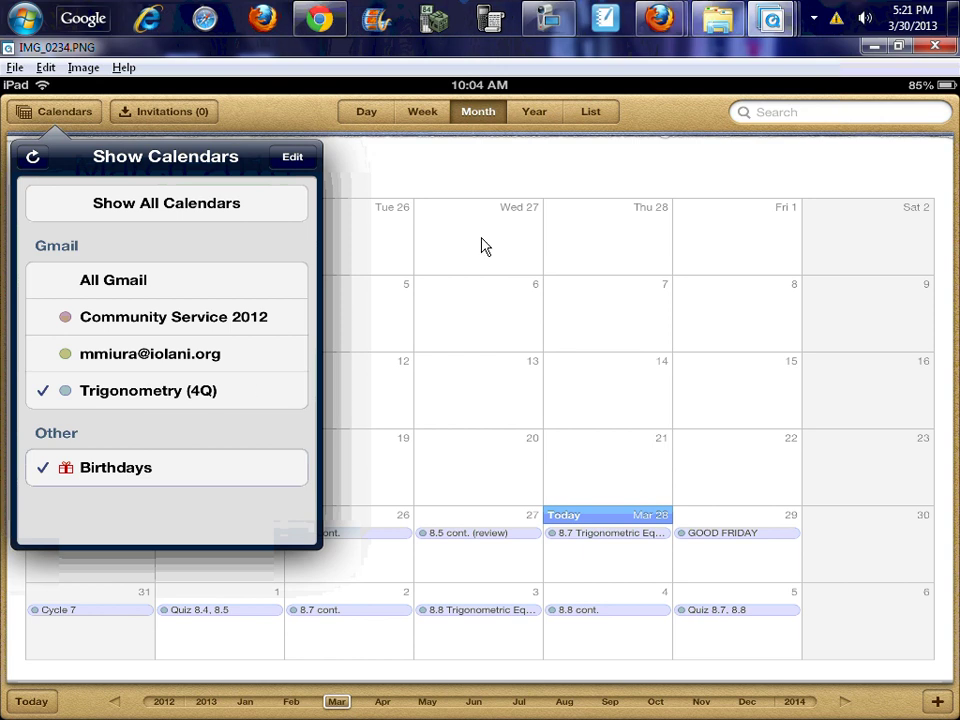
Step: Bring up the iPad screenshots IMG_0237.PNG and IMG_0239.PNG to examine the April 10 assignment event and its notes
mouse_move(780, 22)
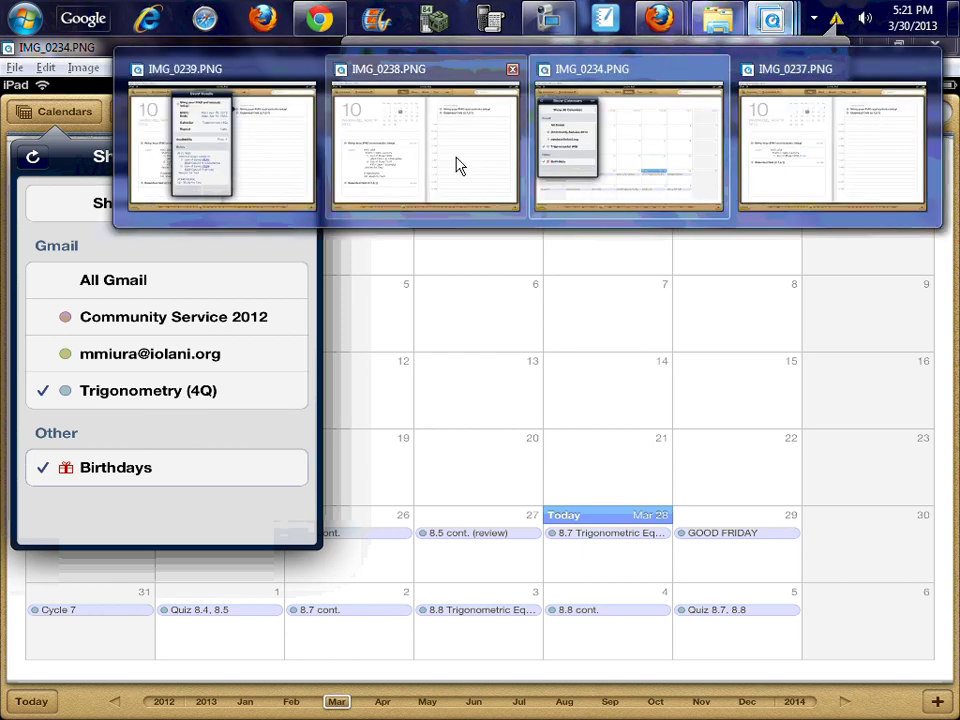
mouse_move(456, 165)
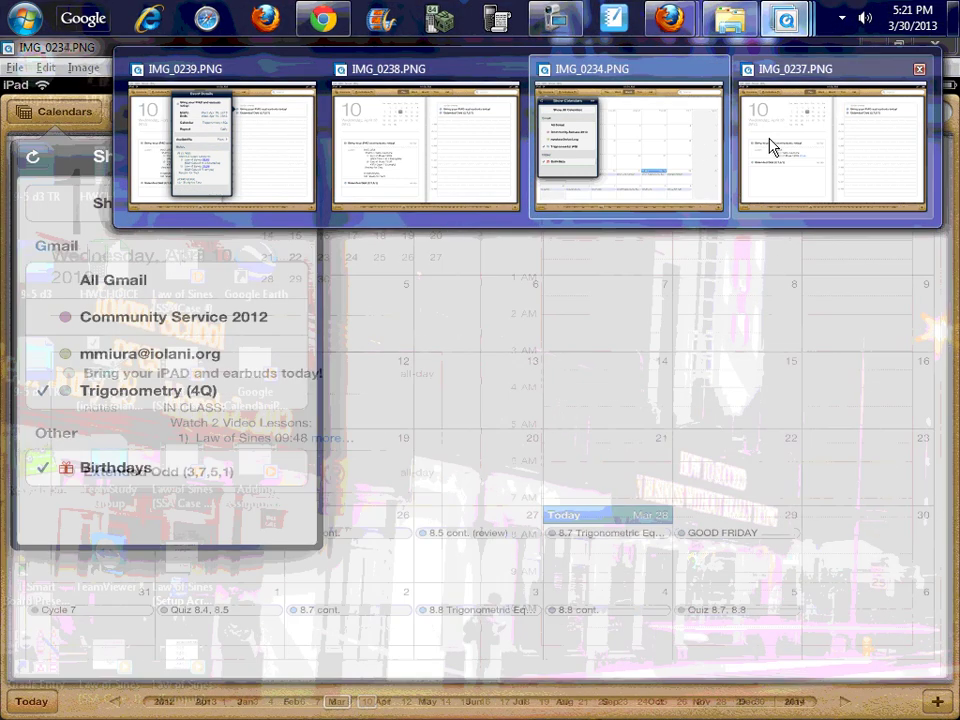
left_click(767, 146)
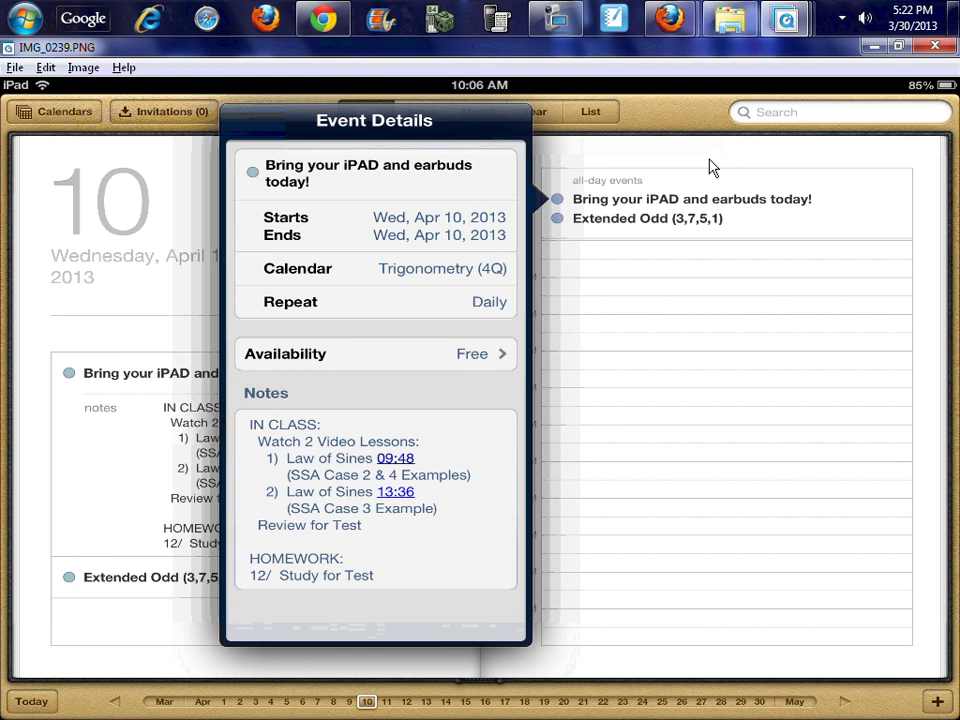
mouse_move(789, 19)
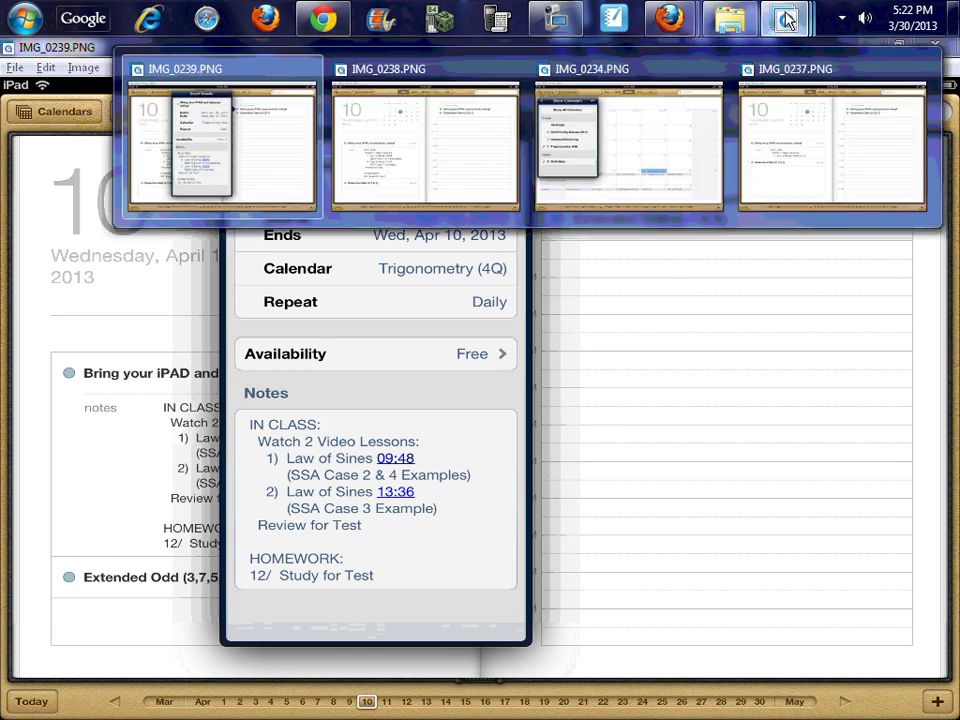